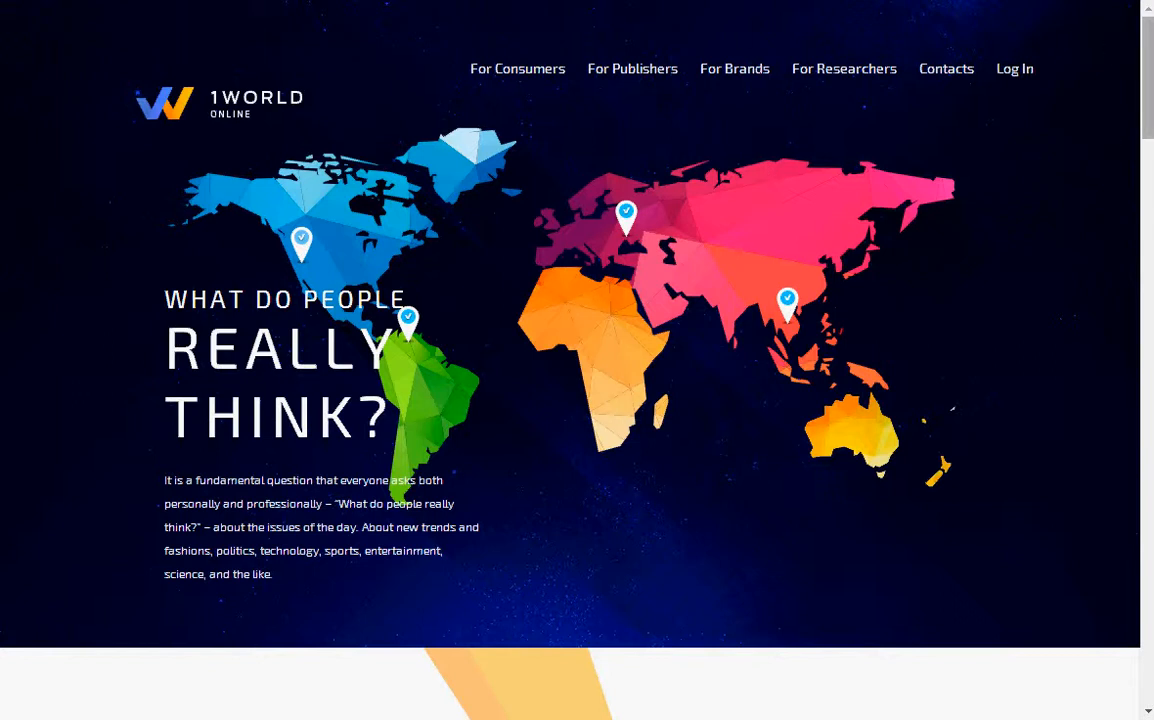
Sign in to the 1World Online account with the saved e-mail and password
left_click(1017, 70)
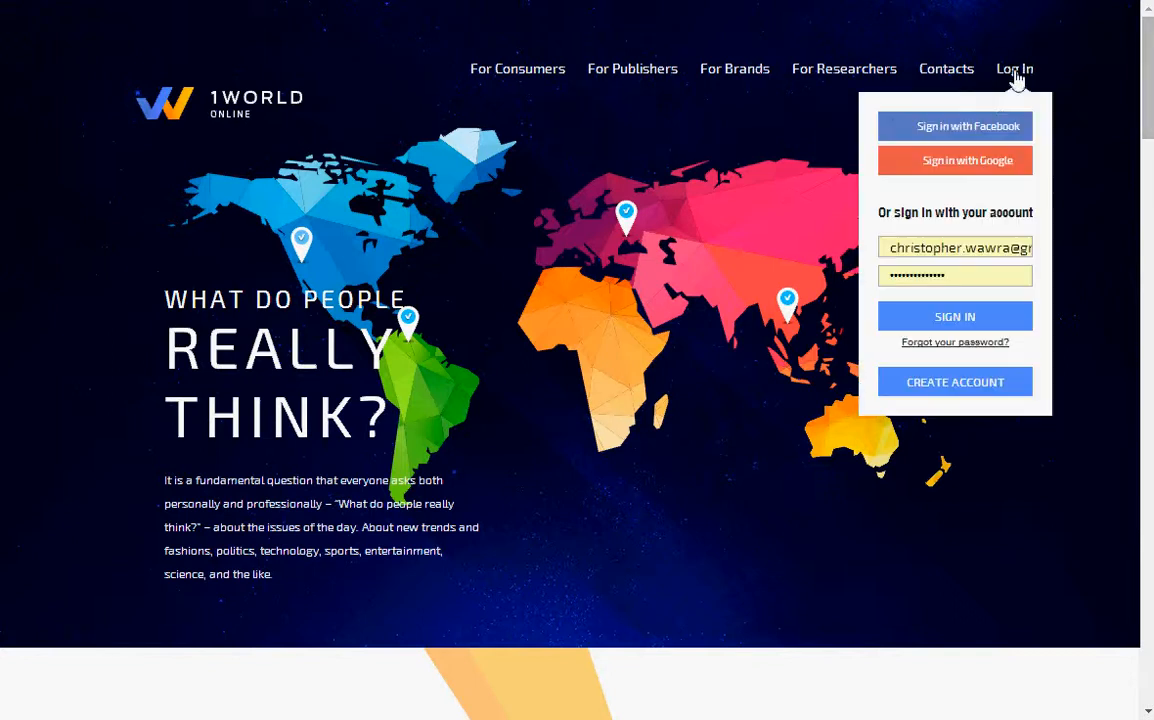
left_click(932, 318)
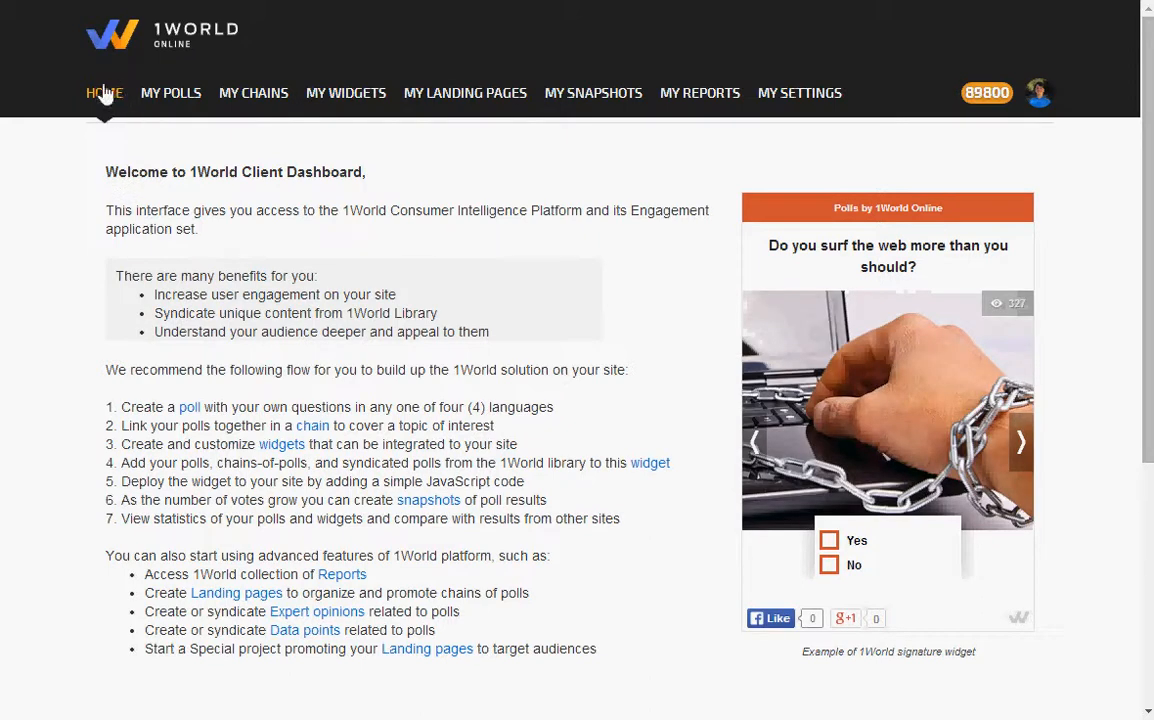
Look through the client dashboard's home page and its polls, chains, widgets, landing pages, snapshots, reports and settings sections
scroll(468, 238, "down", 5)
scroll(468, 238, "up", 5)
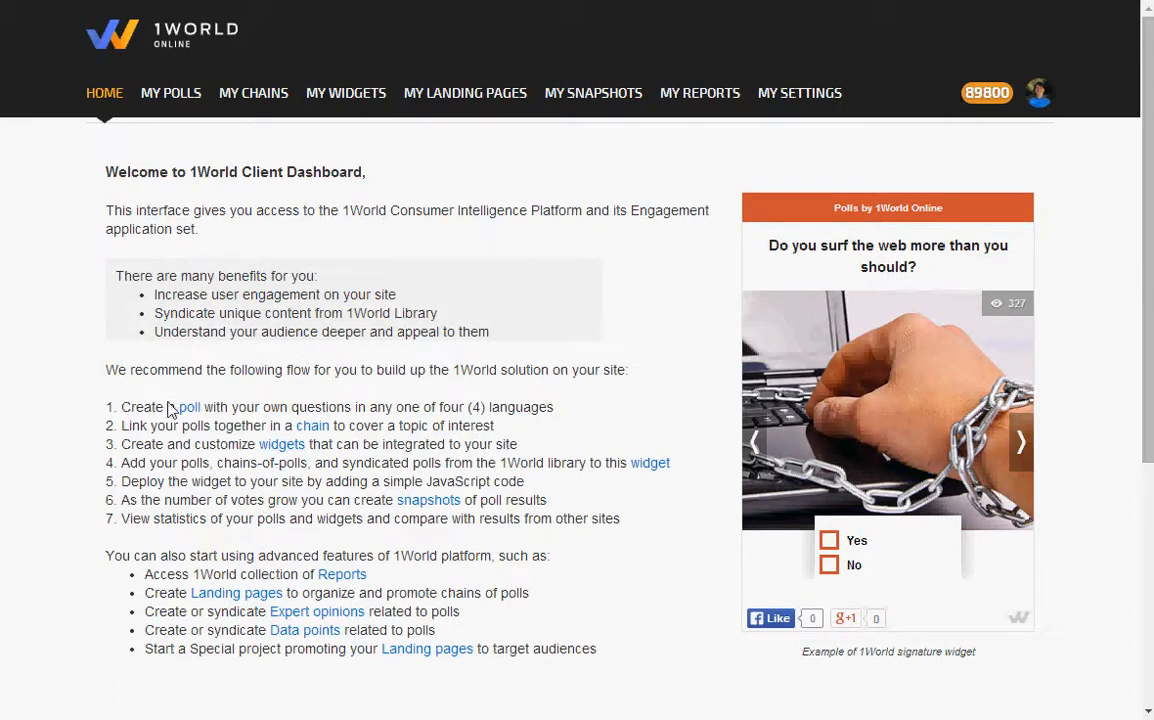
left_click(176, 104)
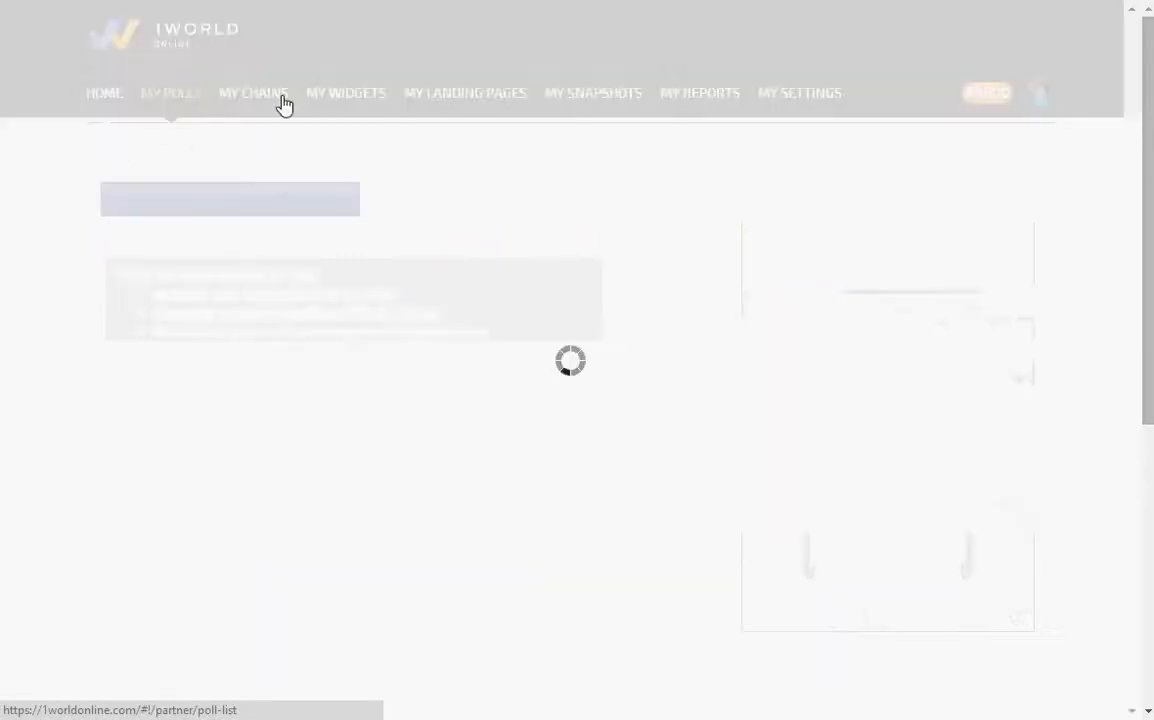
left_click(259, 96)
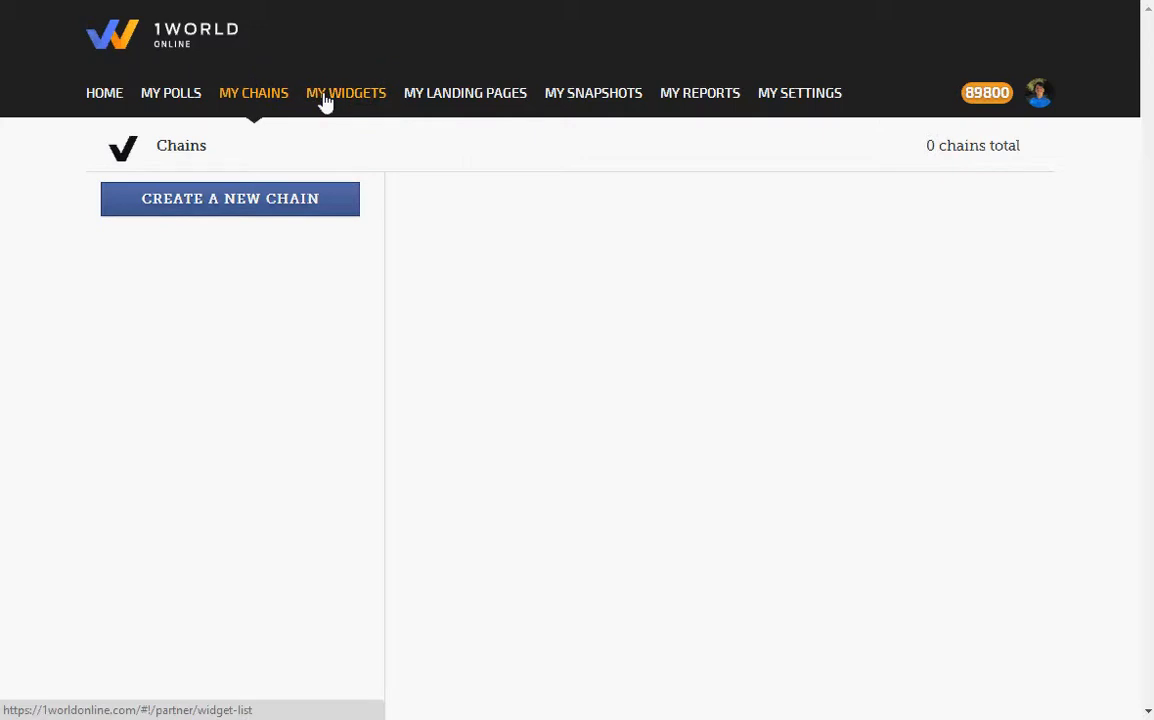
left_click(325, 103)
left_click(452, 93)
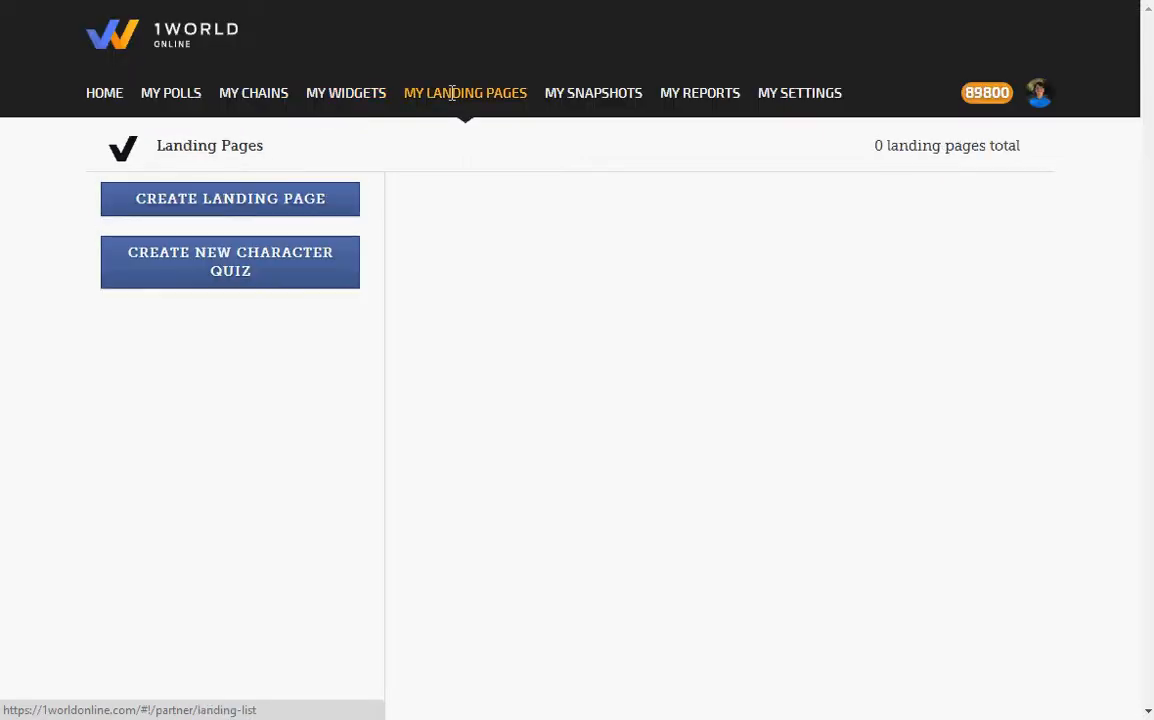
left_click(598, 100)
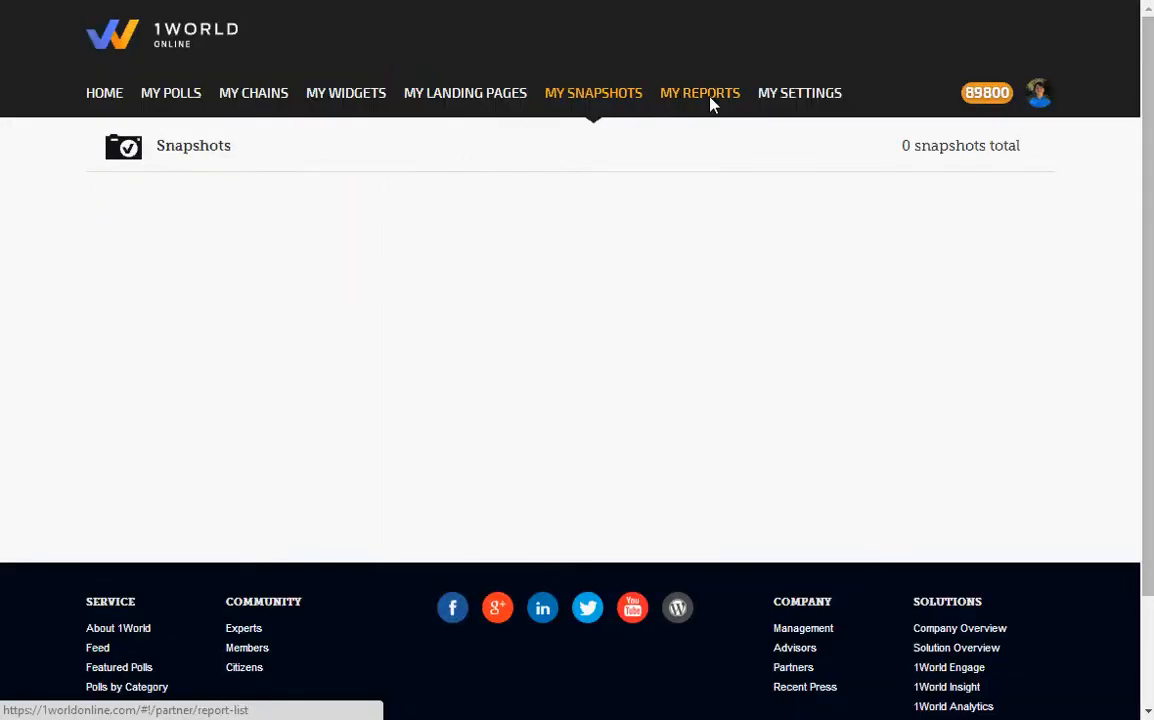
left_click(710, 100)
left_click(797, 101)
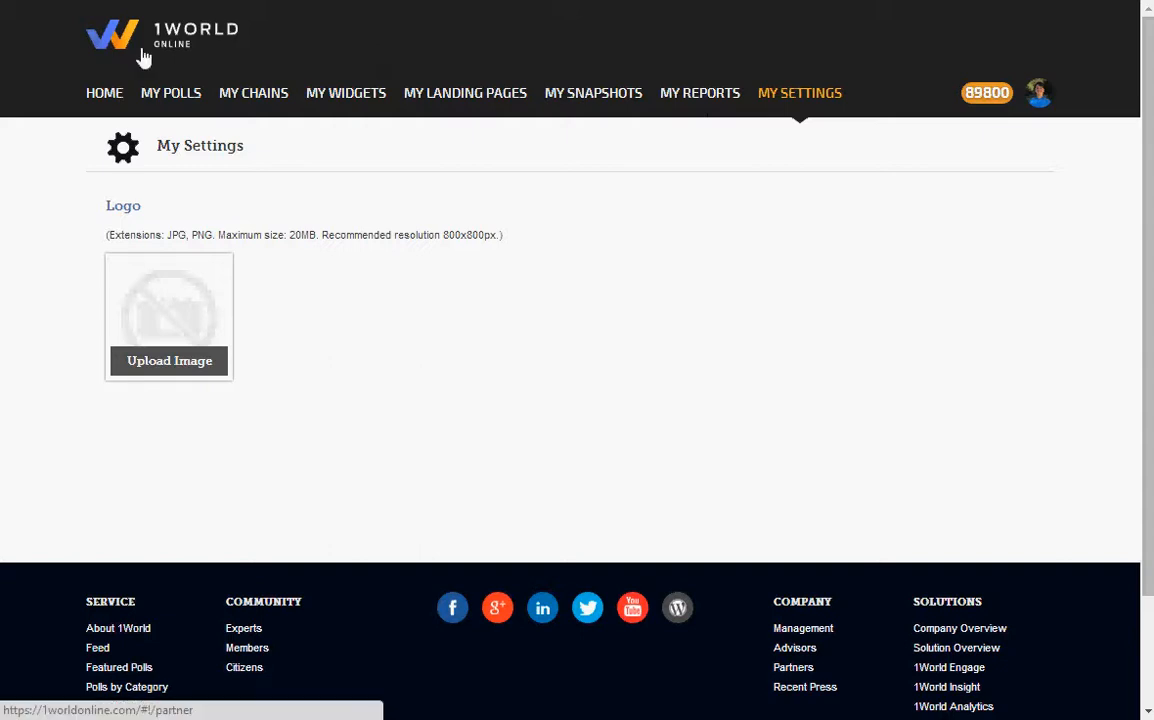
left_click(106, 96)
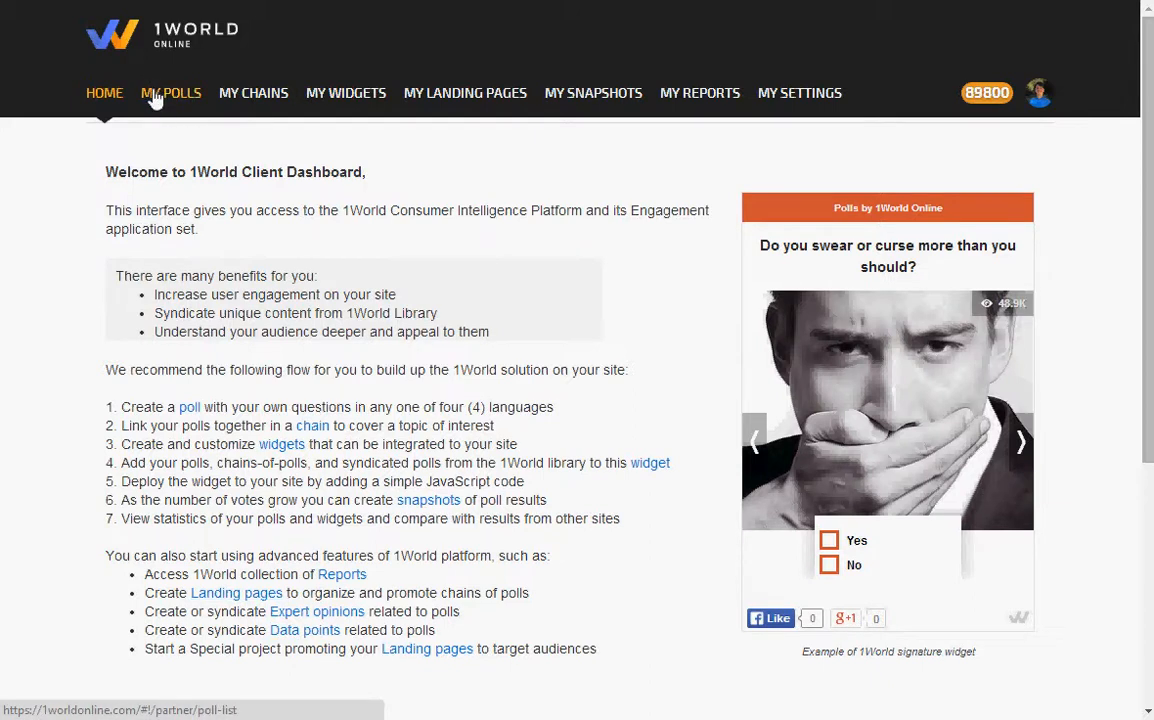
Start a new poll from the polls section and look over its content form
left_click(157, 97)
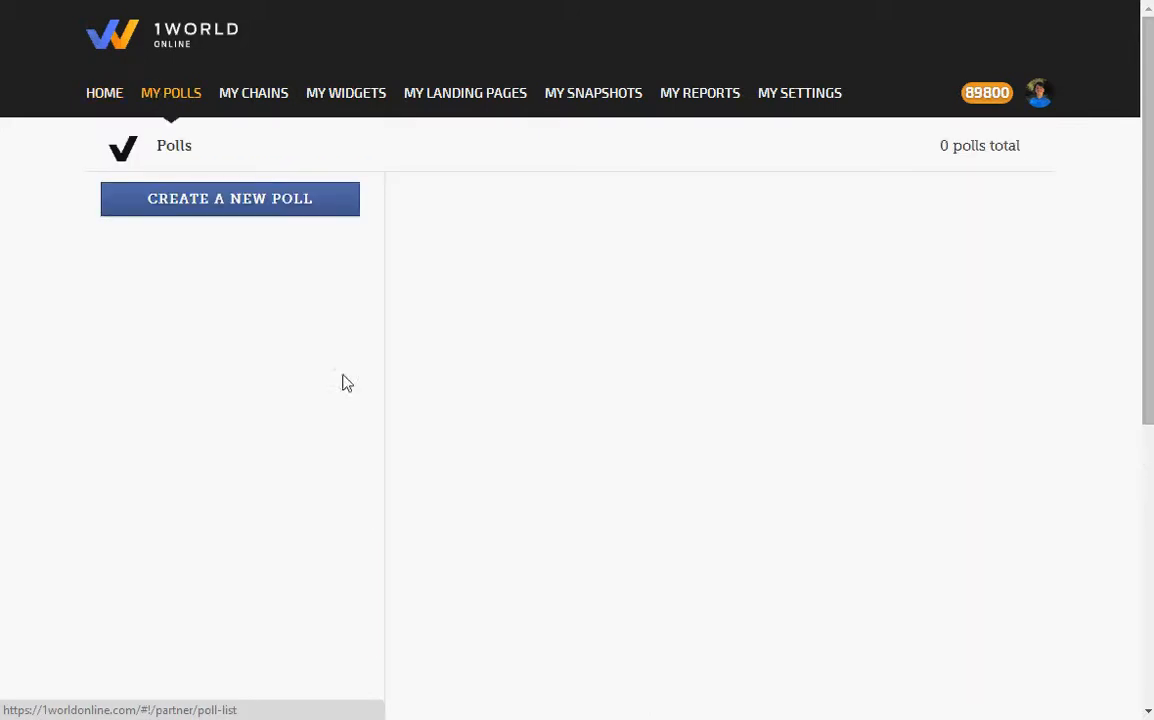
left_click(226, 203)
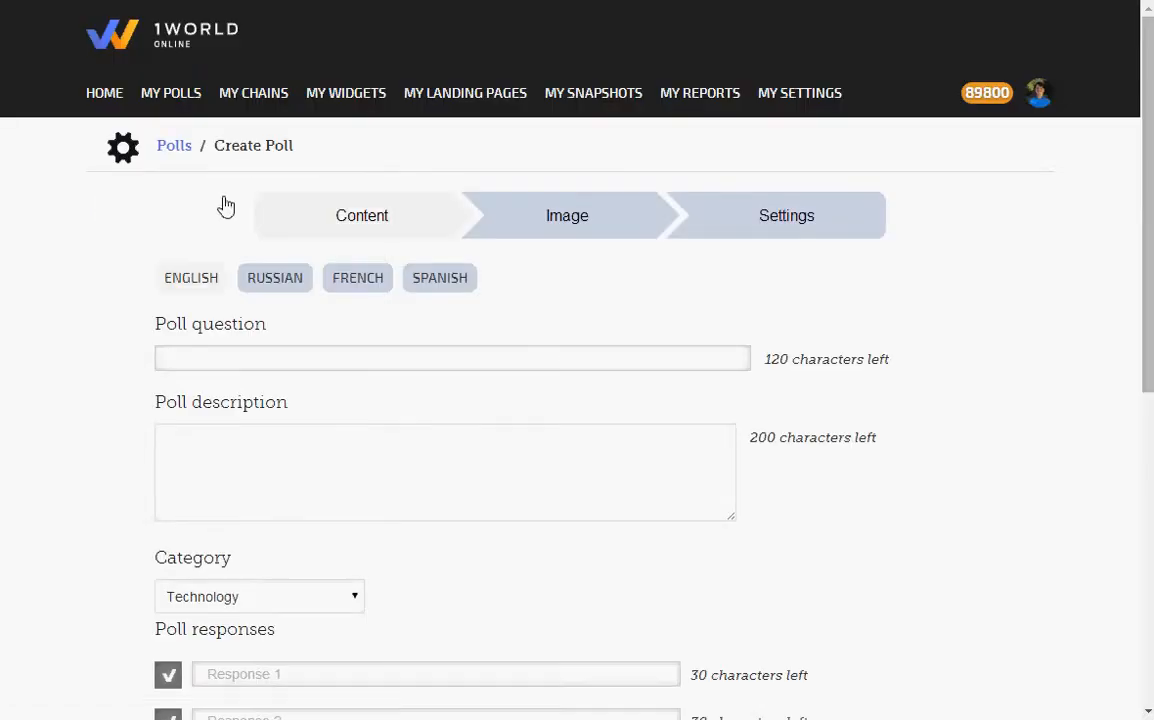
scroll(142, 330, "down", 2)
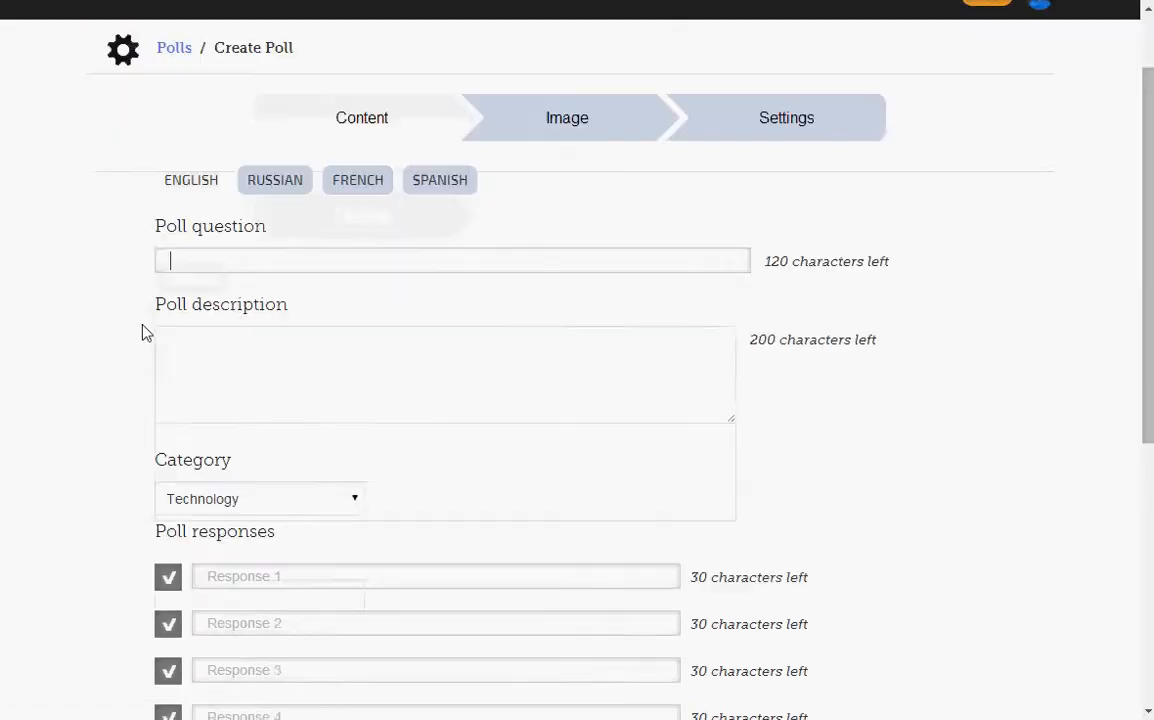
scroll(142, 330, "up", 2)
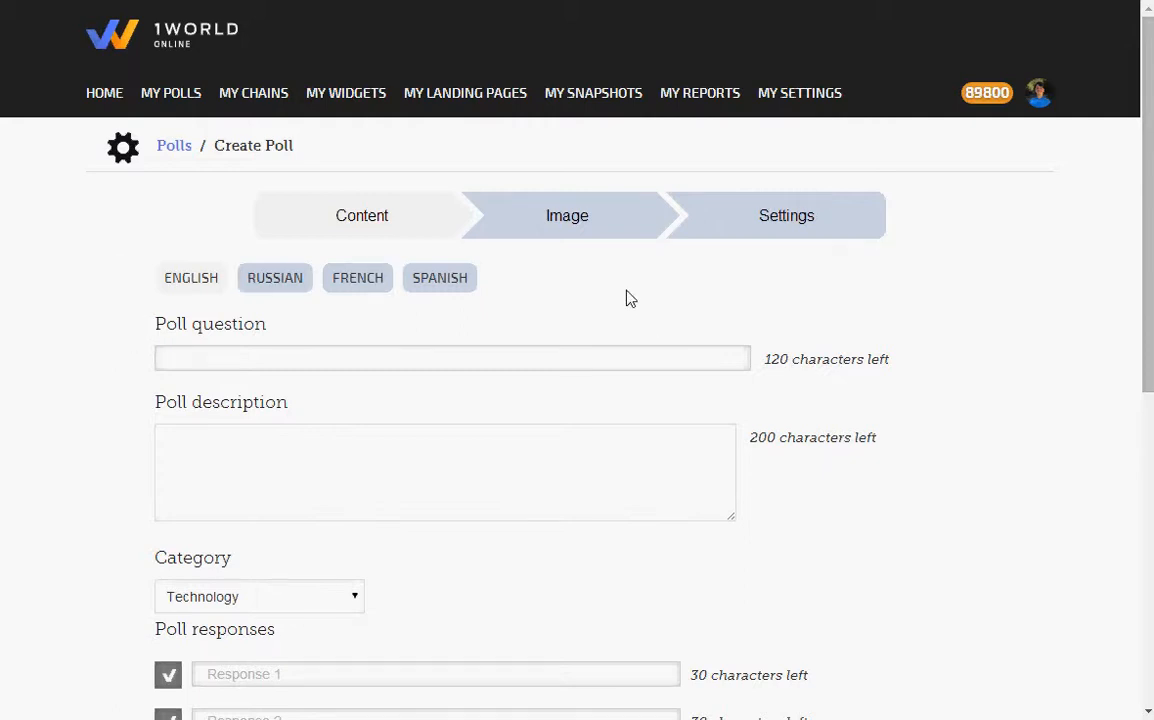
Enter "Do you like dogs?" as the English poll question
scroll(630, 298, "down", 1)
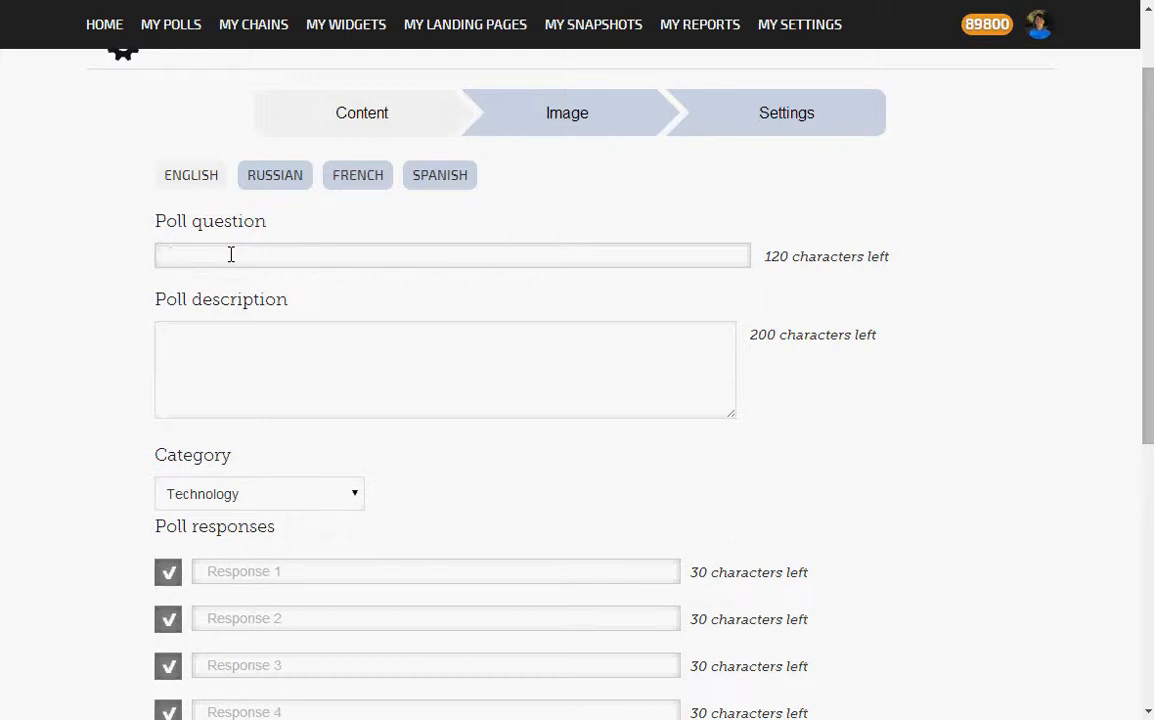
type("Do you li")
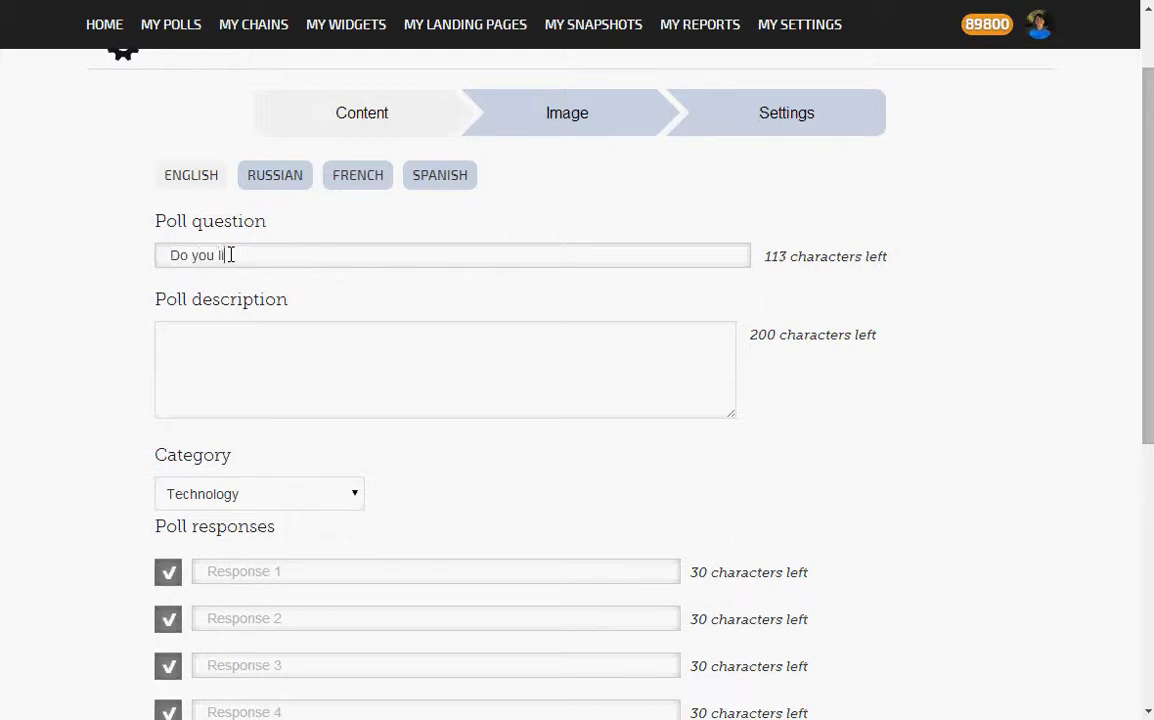
type("ke dogs?")
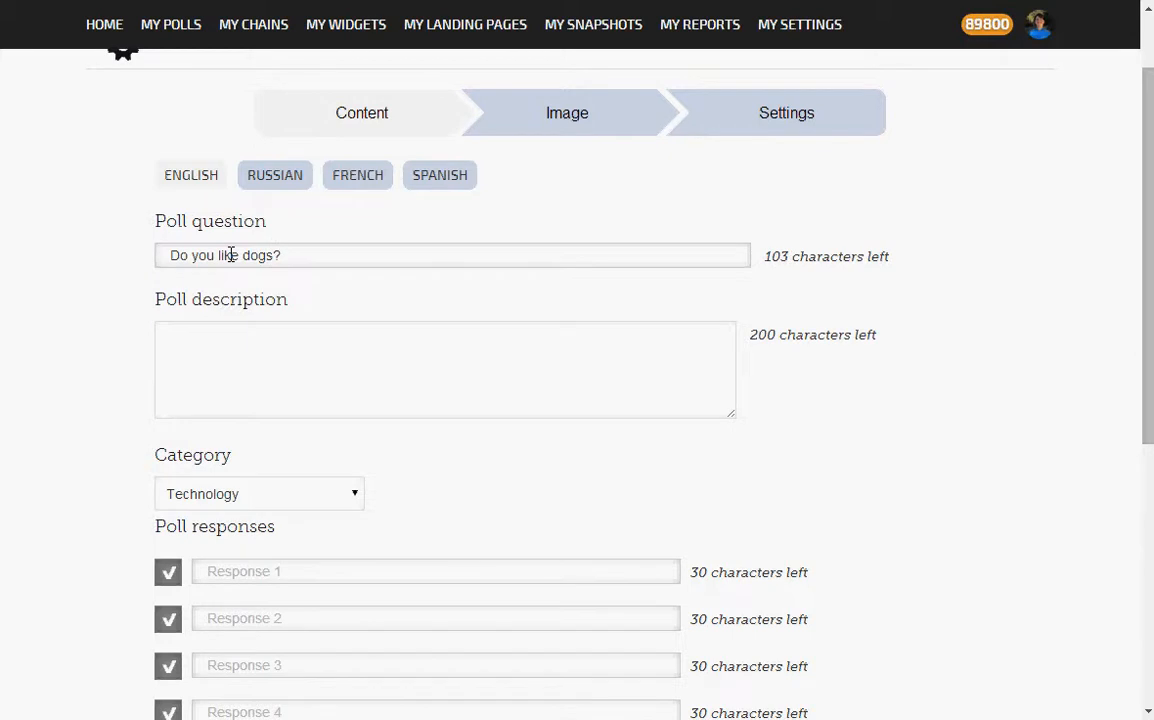
key("Tab")
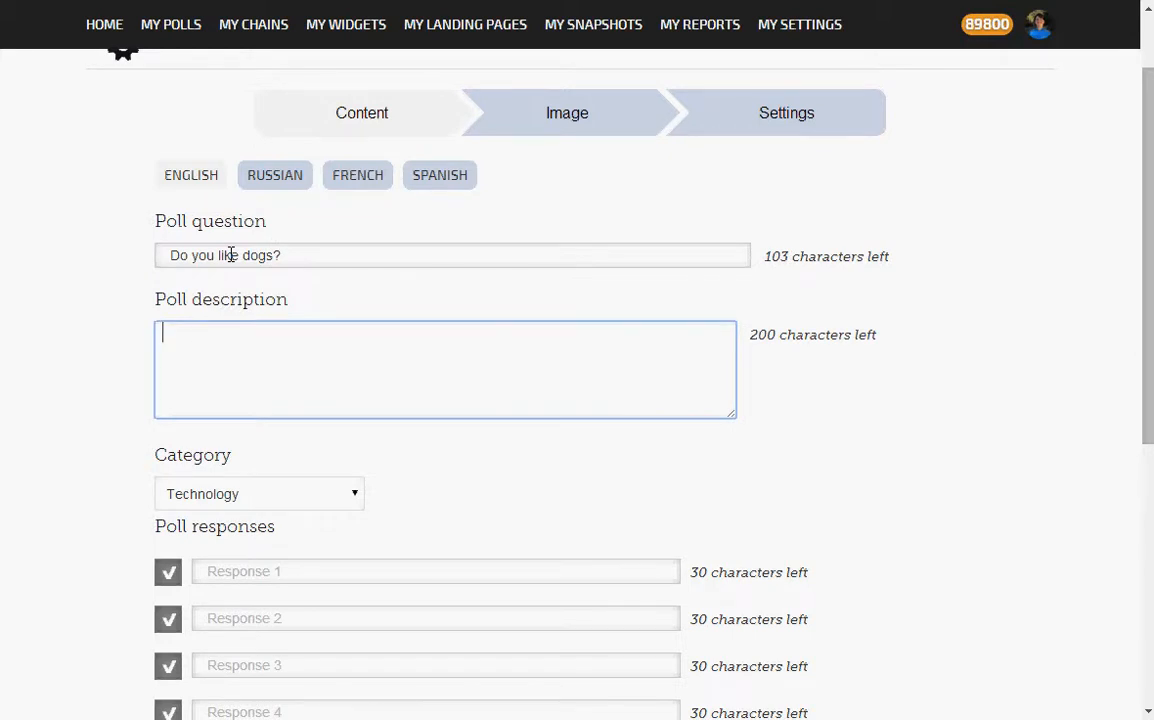
Set the poll's category to Lifestyle
left_click(300, 494)
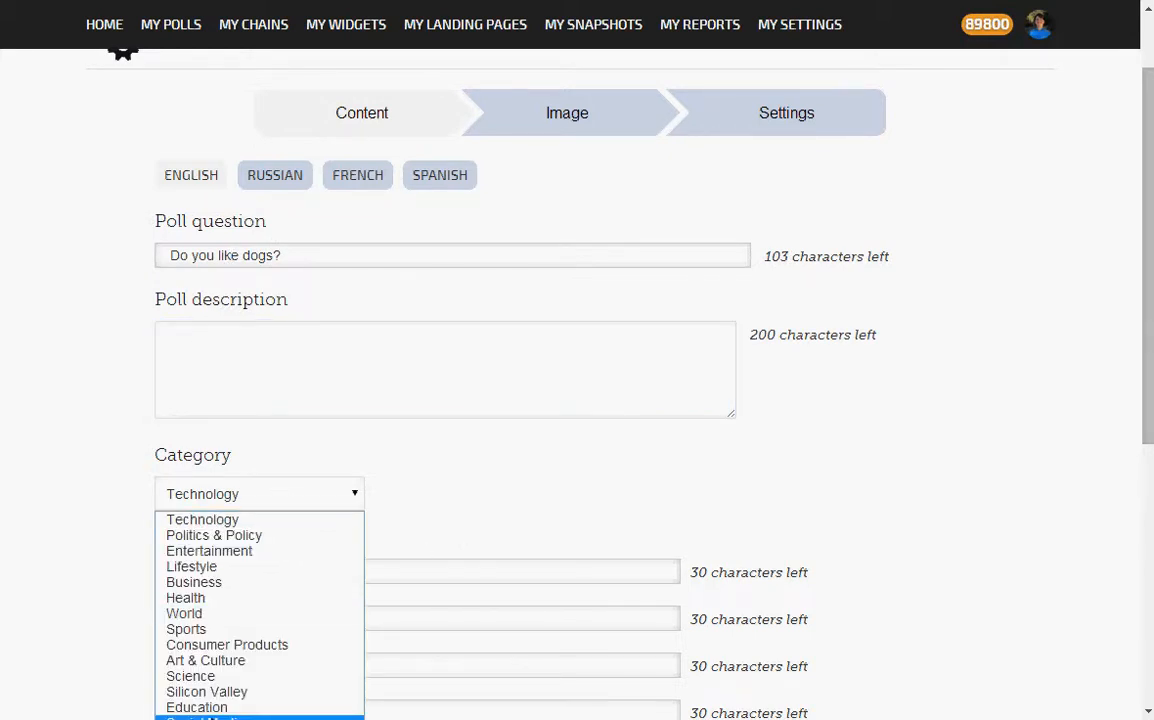
left_click(226, 569)
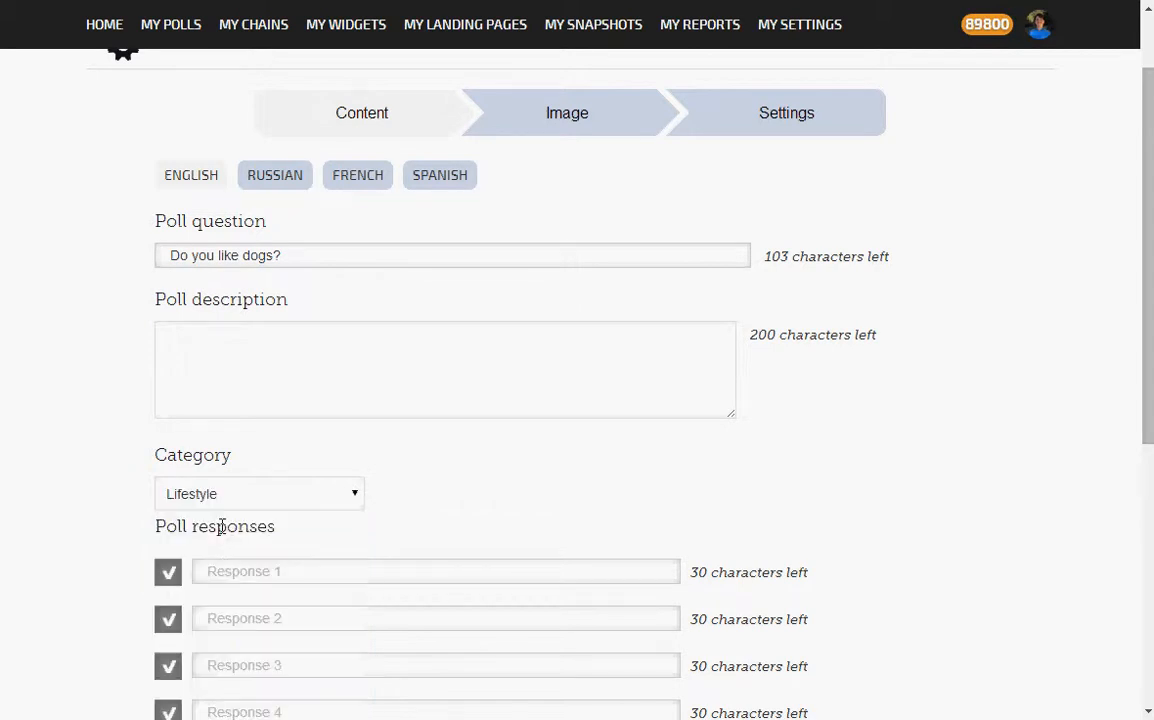
left_click(300, 498)
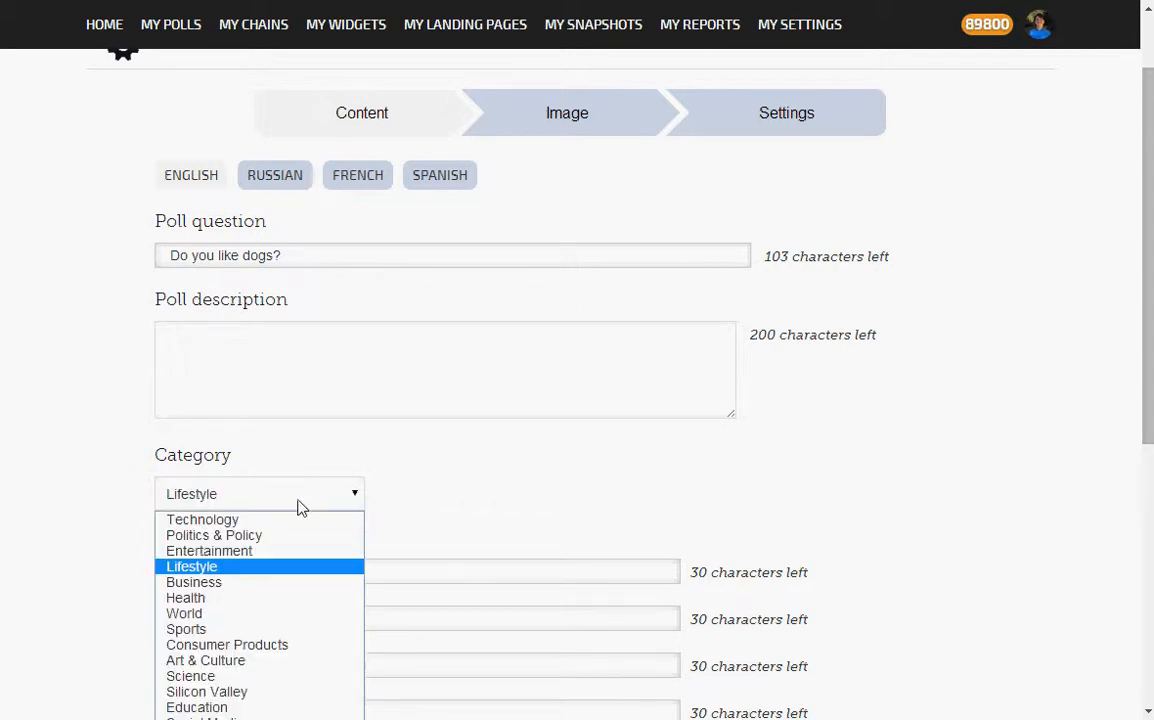
left_click(211, 567)
Enter "Dogs are man's best friend." as the poll description, with no follow-up sentence
left_click(248, 341)
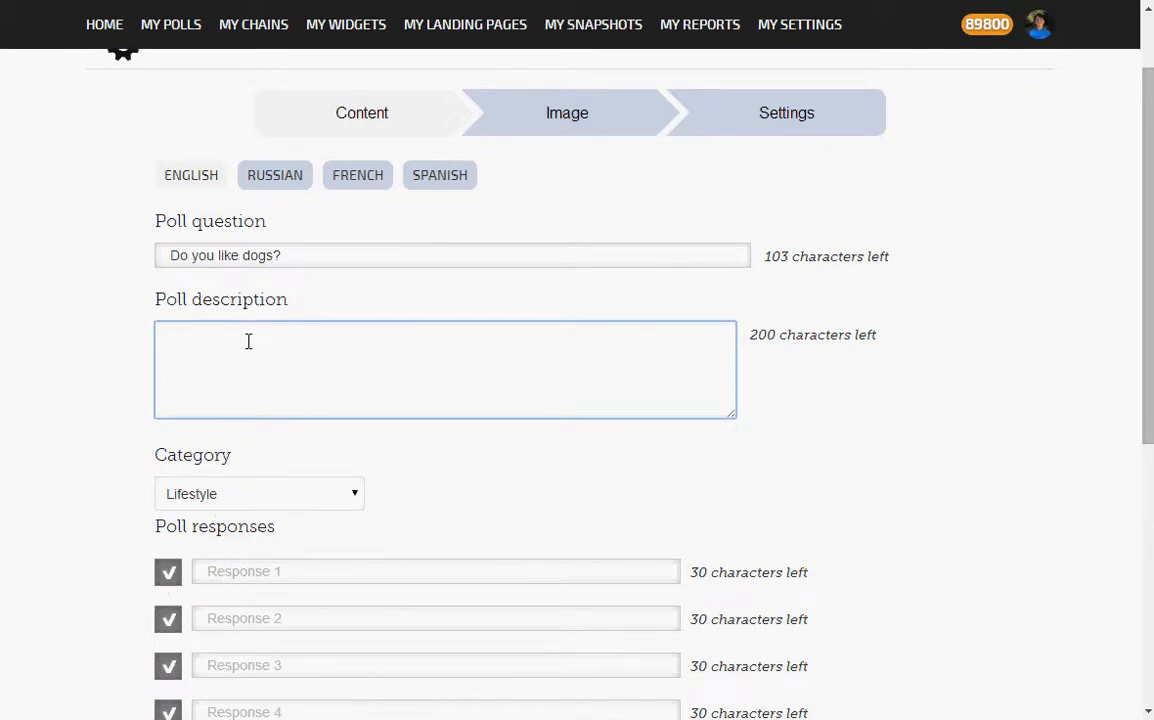
type("Do")
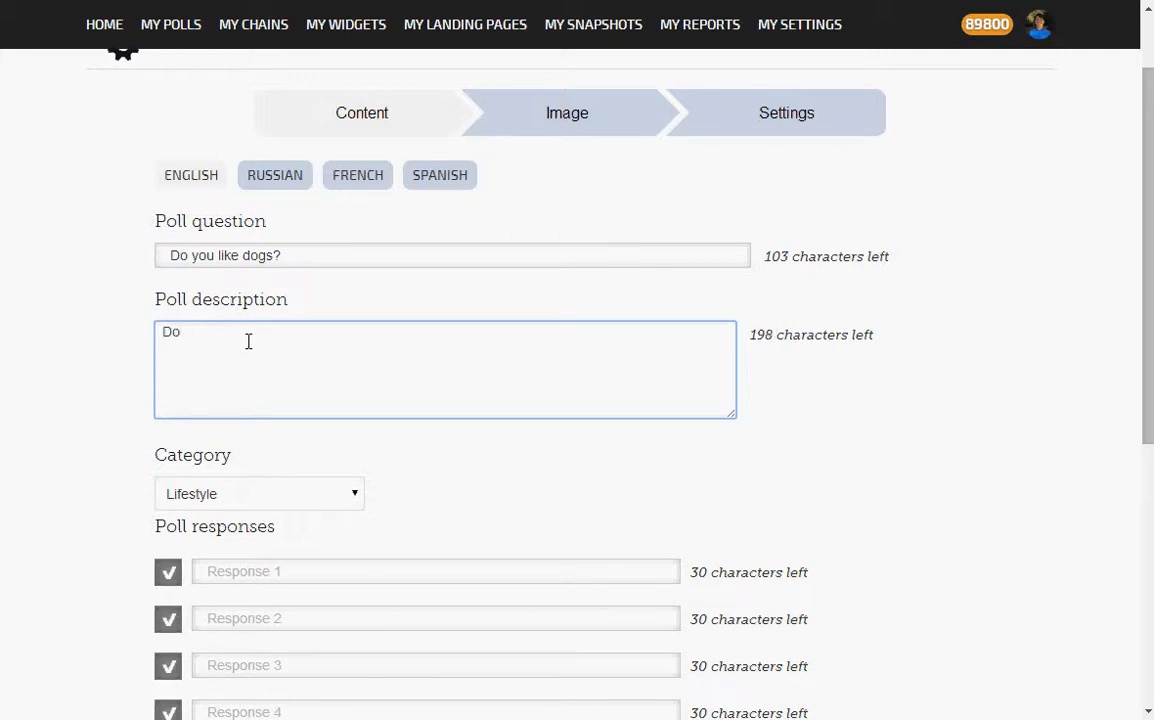
type("gs are man's best frien")
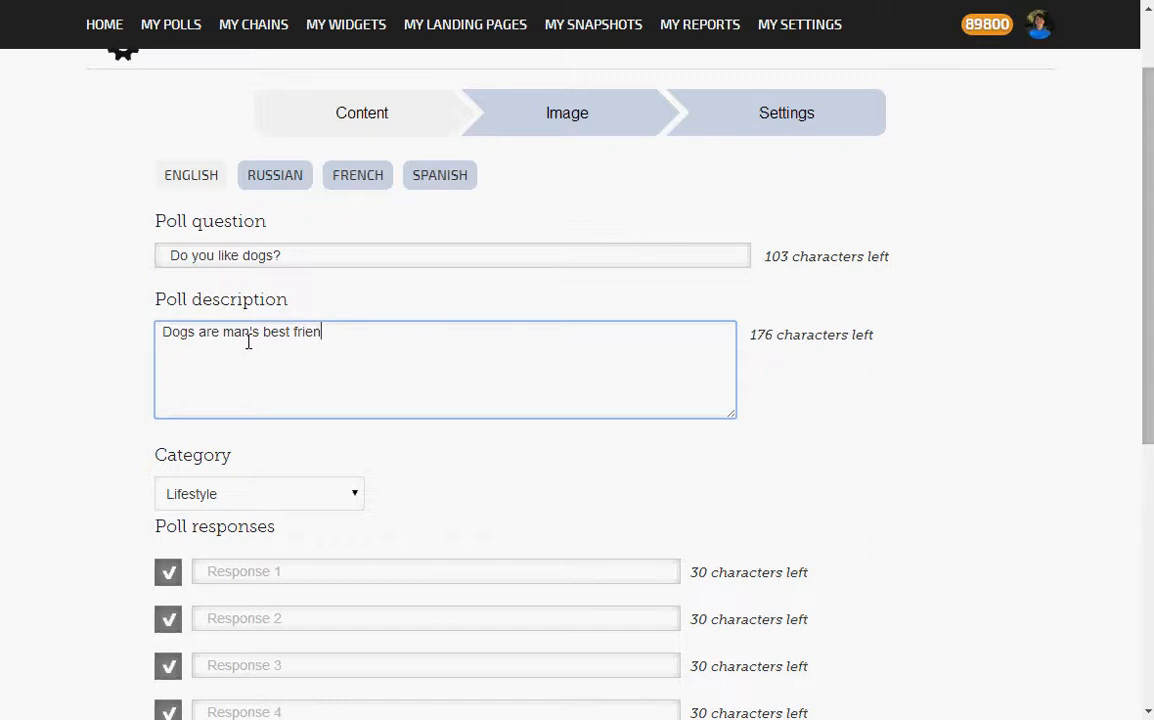
type("d. D o")
key("BackSpace")
key("BackSpace")
type("o you like to")
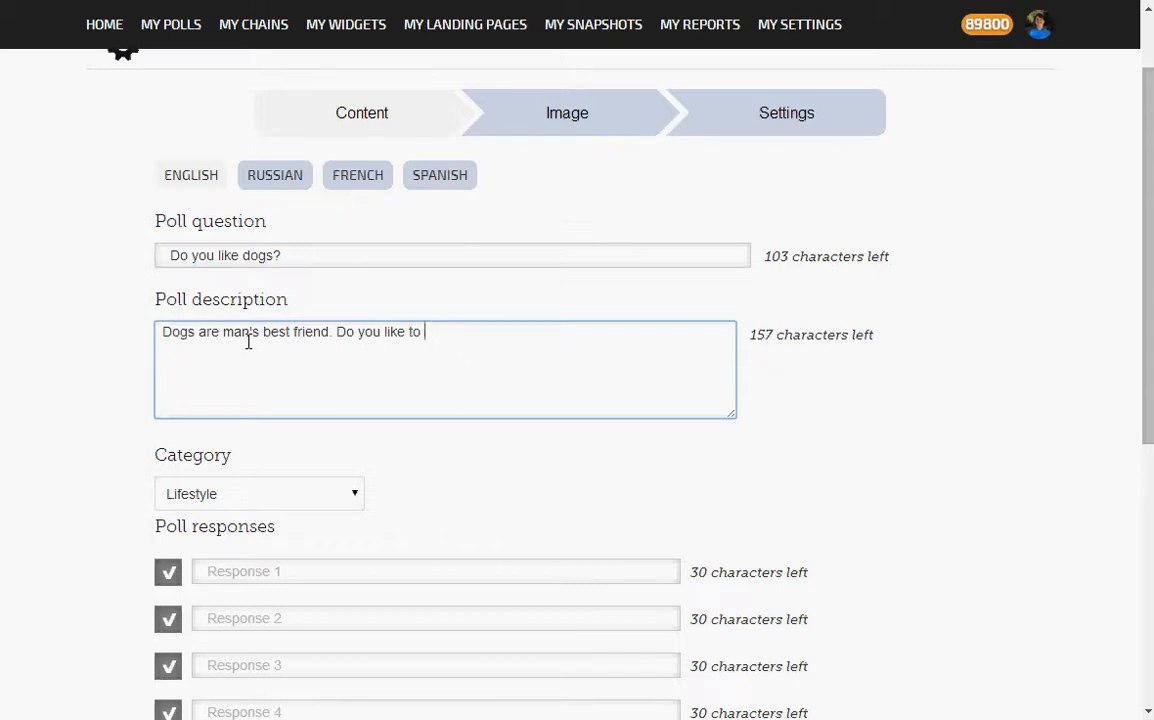
key("BackSpace")
key("BackSpace")
type("dogs")
key("BackSpace")
key("BackSpace")
key("BackSpace")
key("BackSpace")
key("BackSpace")
key("BackSpace")
key("BackSpace")
key("BackSpace")
key("BackSpace")
key("BackSpace")
key("BackSpace")
key("BackSpace")
key("BackSpace")
key("BackSpace")
key("BackSpace")
key("BackSpace")
key("BackSpace")
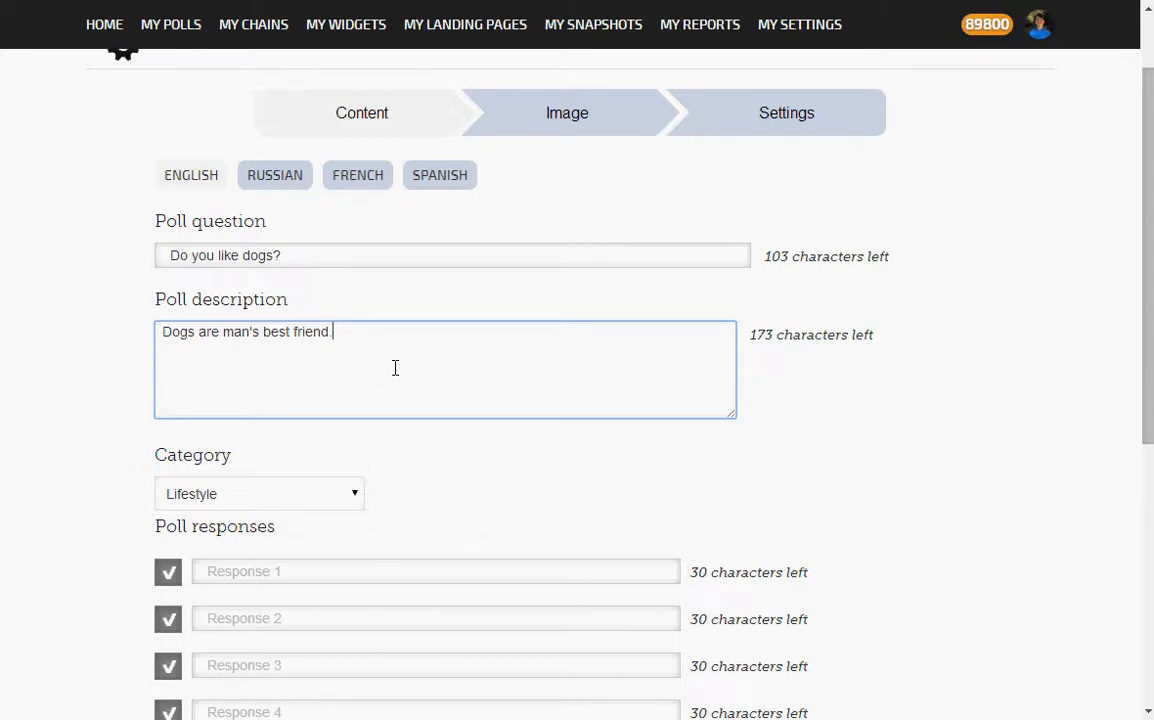
Fill in the first four poll responses with "Yes", "No", "I don't know" and "Sometimes"
scroll(386, 371, "down", 3)
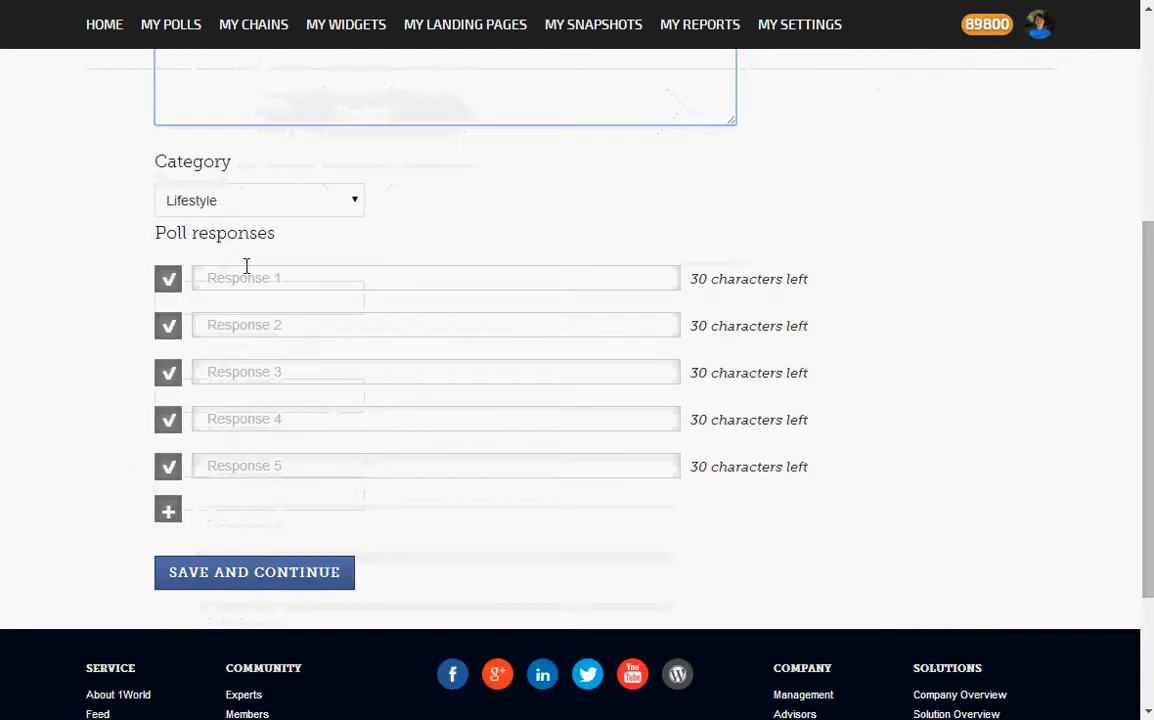
left_click(256, 277)
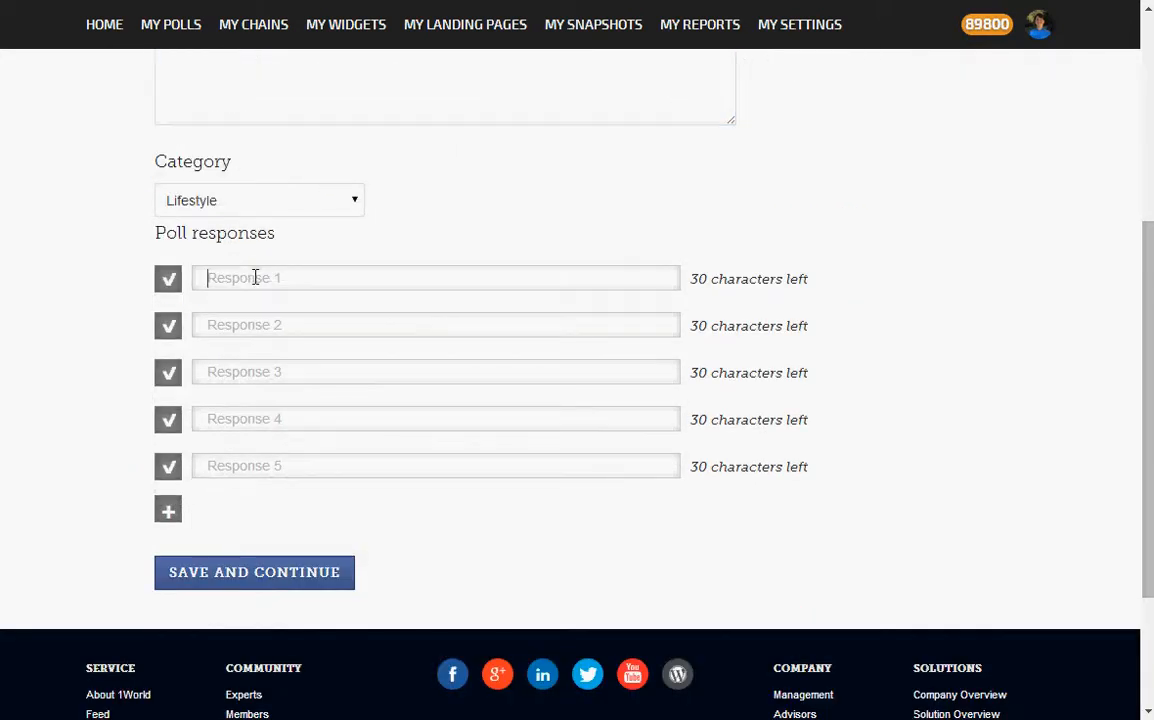
type("Yes")
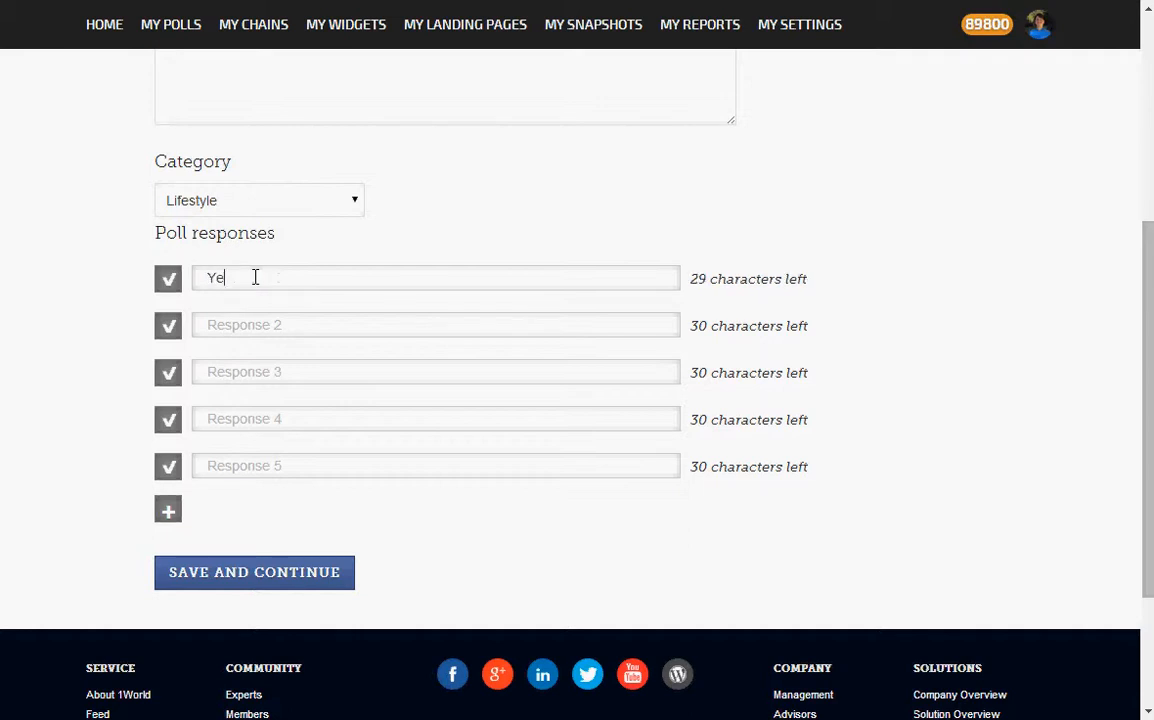
key("Tab")
type("N")
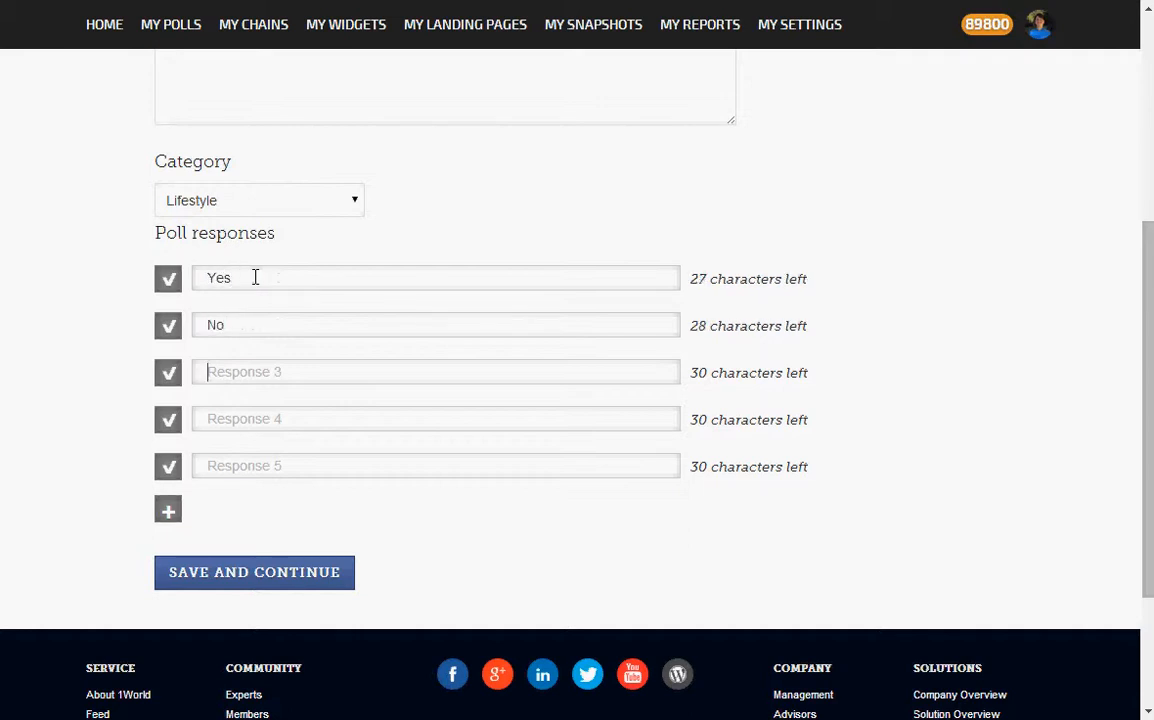
type("I don't know")
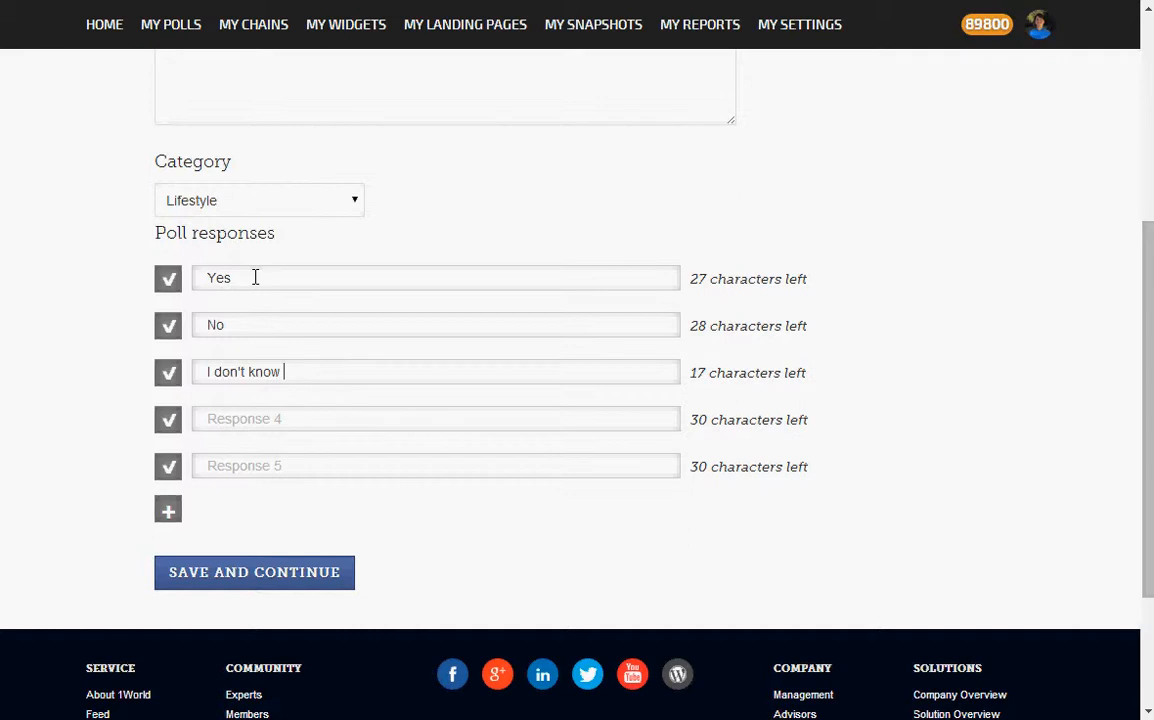
key("Tab")
type("Sometimes")
key("Tab")
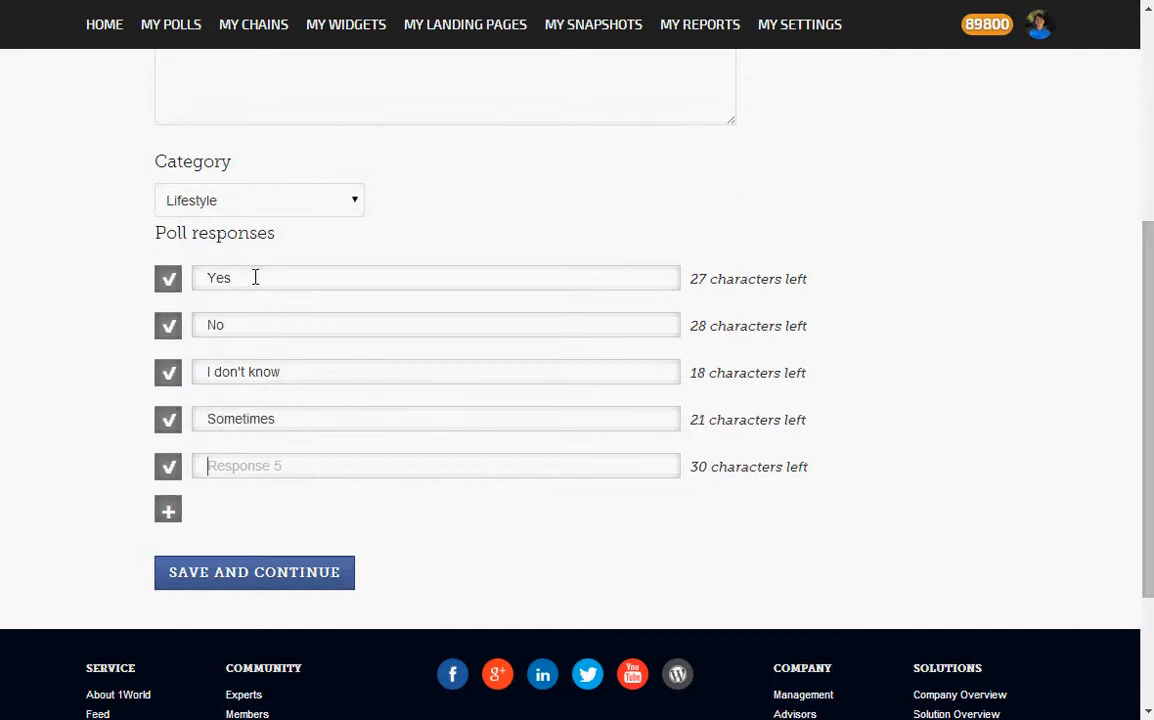
Enter "I like cats" as the fifth poll response
type("I ha")
key("BackSpace")
key("BackSpace")
type("like")
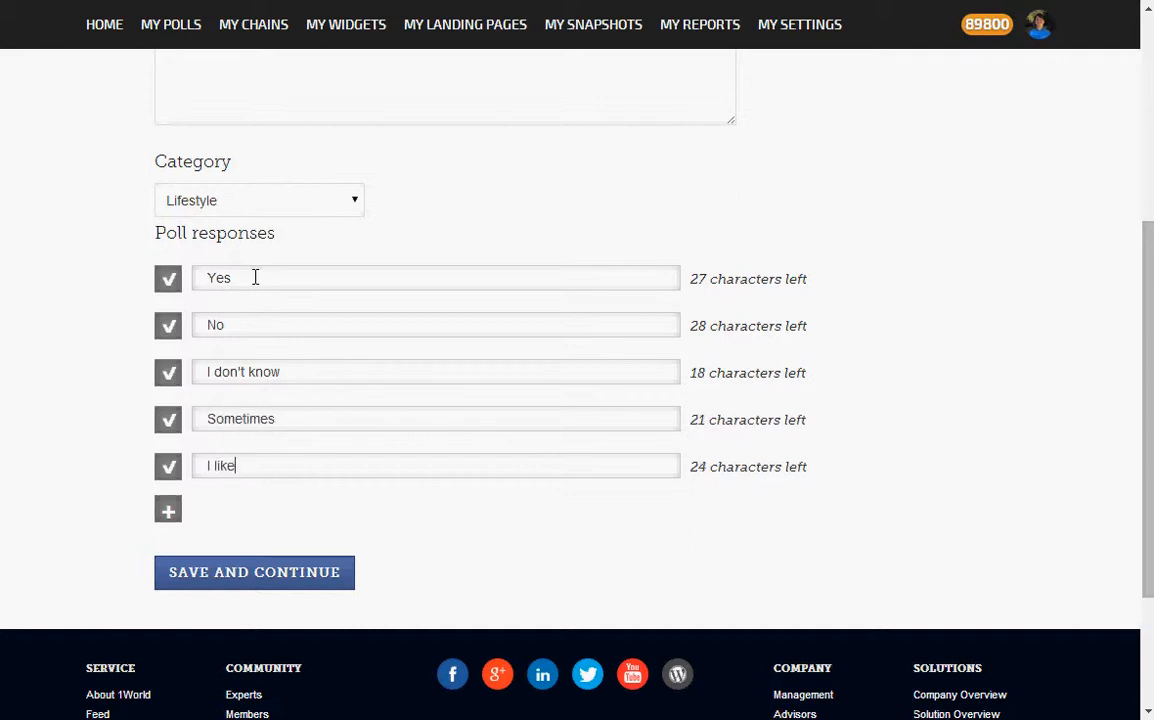
type(" cats")
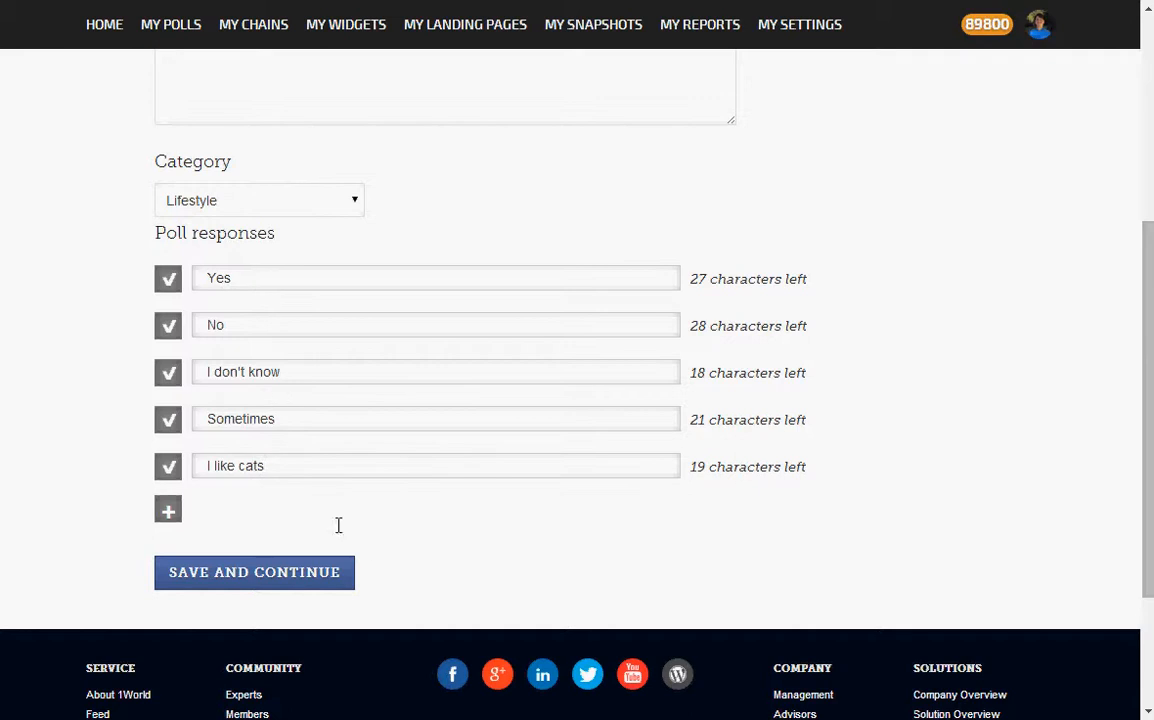
Add four more empty response fields to the poll, up to Response 9
left_click(168, 512)
left_click(170, 557)
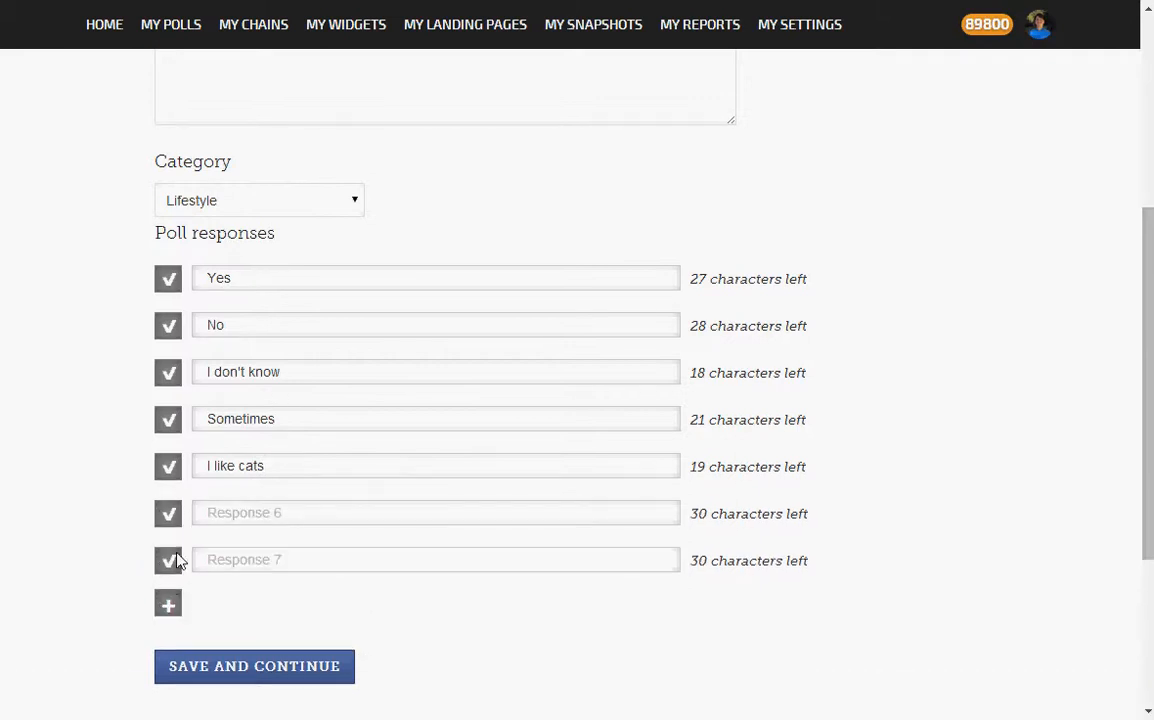
left_click(170, 602)
left_click(168, 652)
scroll(53, 543, "down", 2)
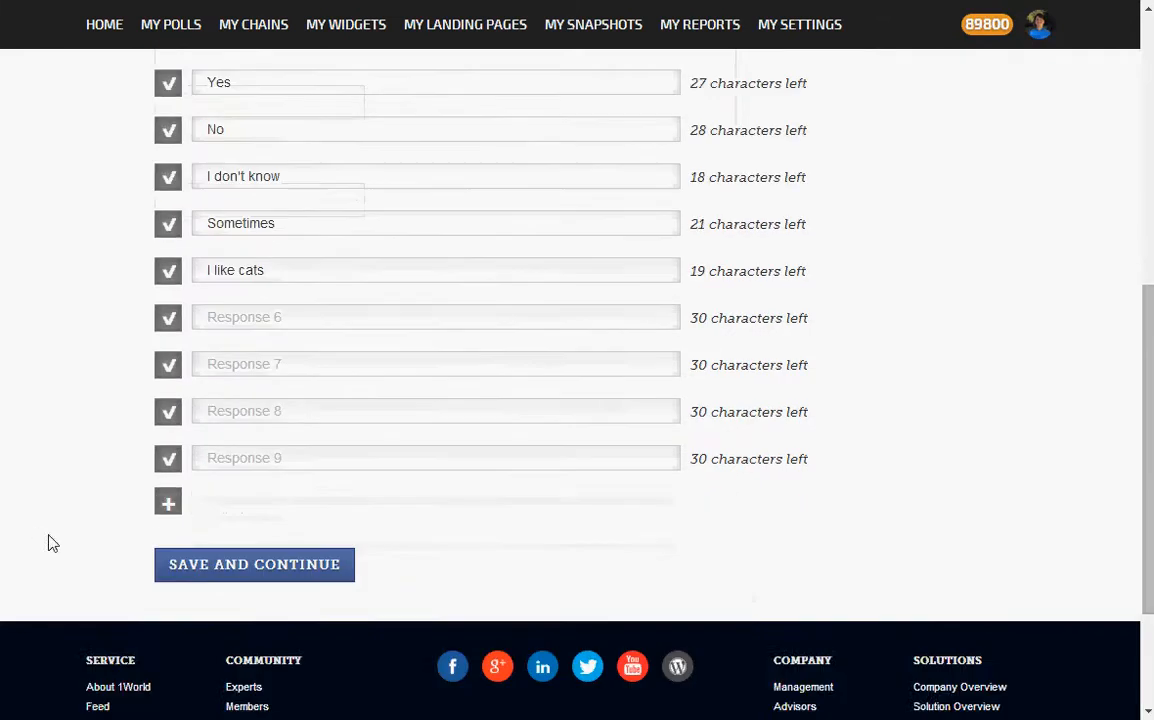
Add an empty tenth response field and save the poll content to continue to the image stage
left_click(167, 406)
scroll(248, 403, "up", 2)
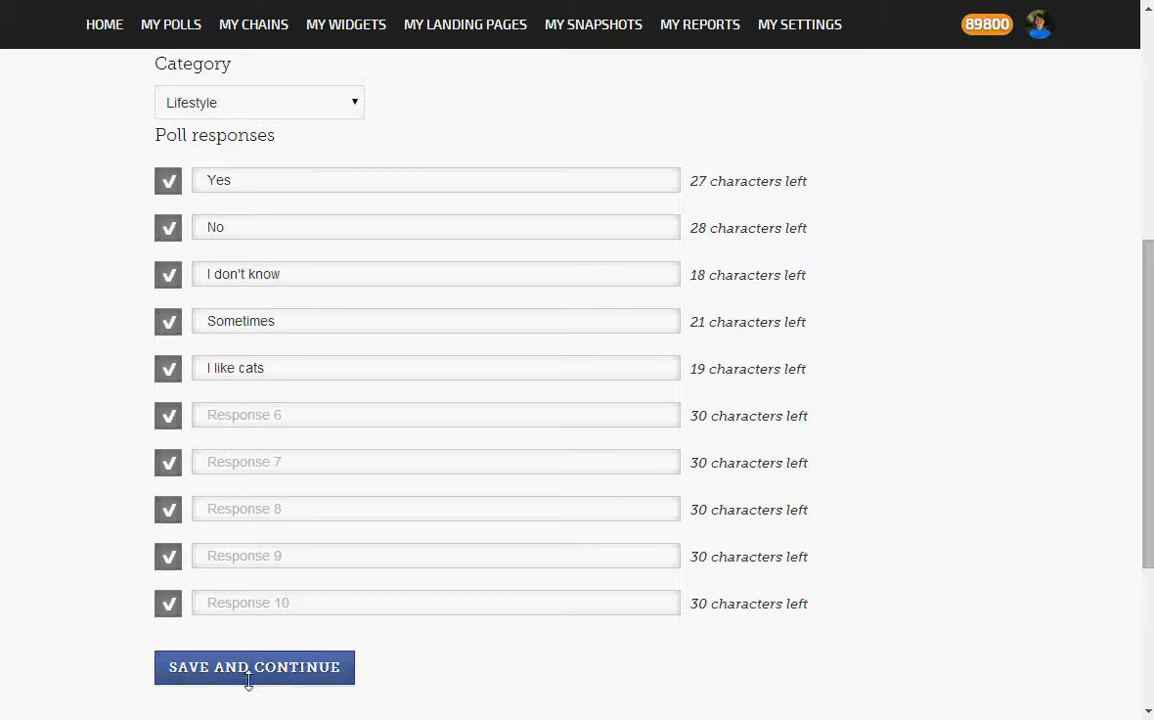
scroll(600, 633, "down", 3)
left_click(260, 372)
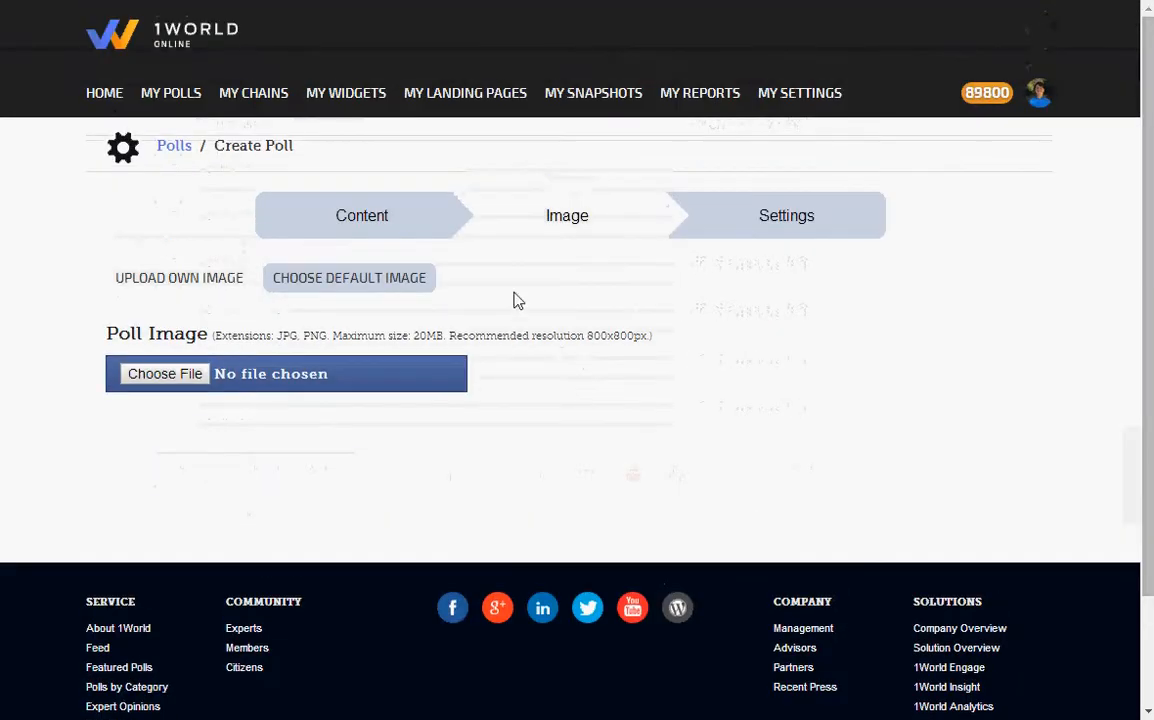
Look at the default poll image in its different sizes, and return to uploading an own image
left_click(355, 287)
scroll(551, 376, "down", 3)
scroll(551, 376, "up", 3)
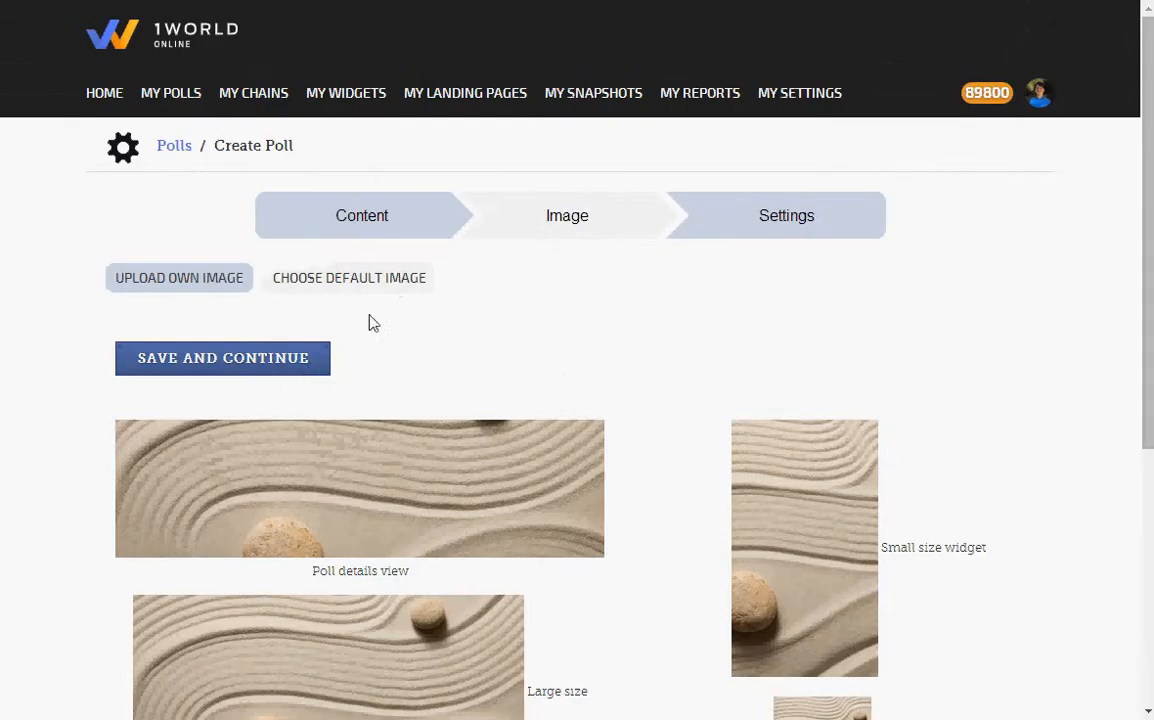
left_click(168, 285)
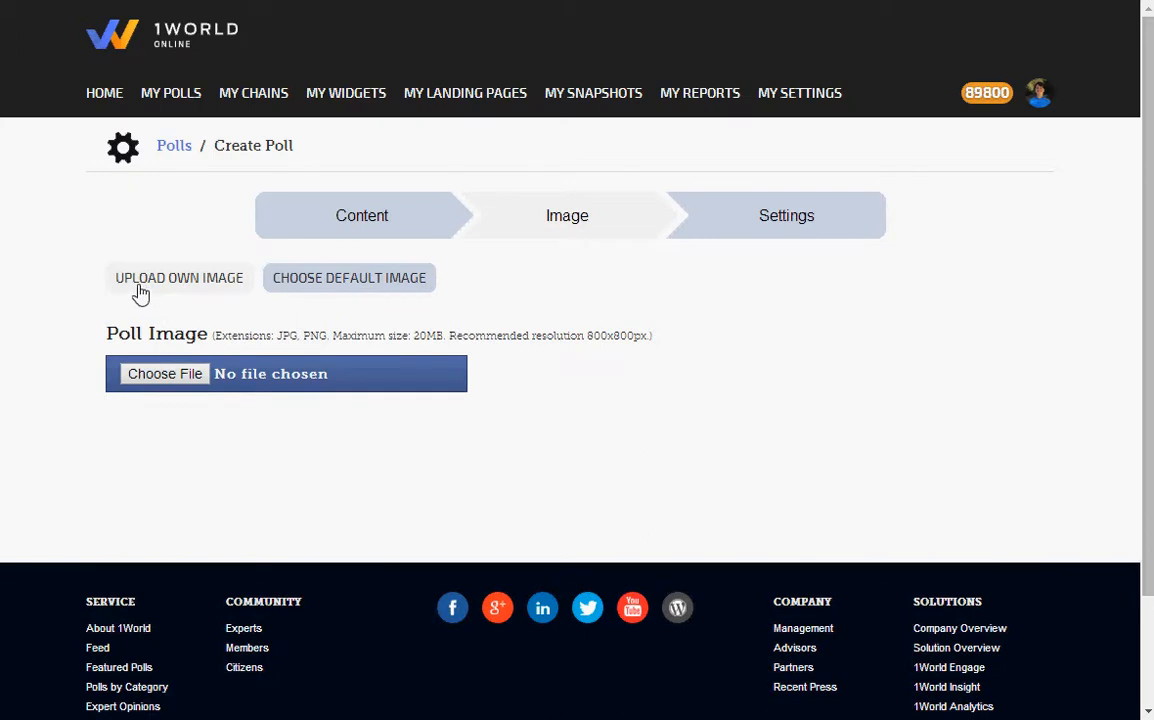
Upload the picture 640px-The_Puppy from the Downloads folder as the poll image
left_click(165, 374)
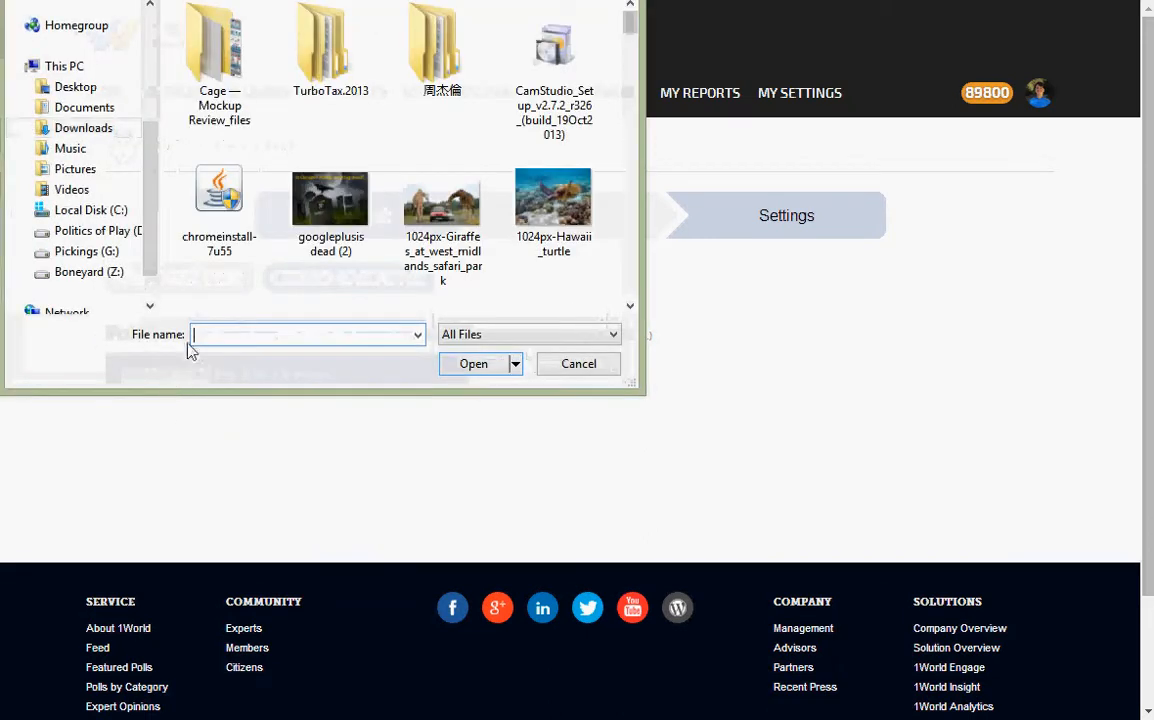
left_click_drag(642, 44, 630, 95)
left_click_drag(624, 110, 624, 132)
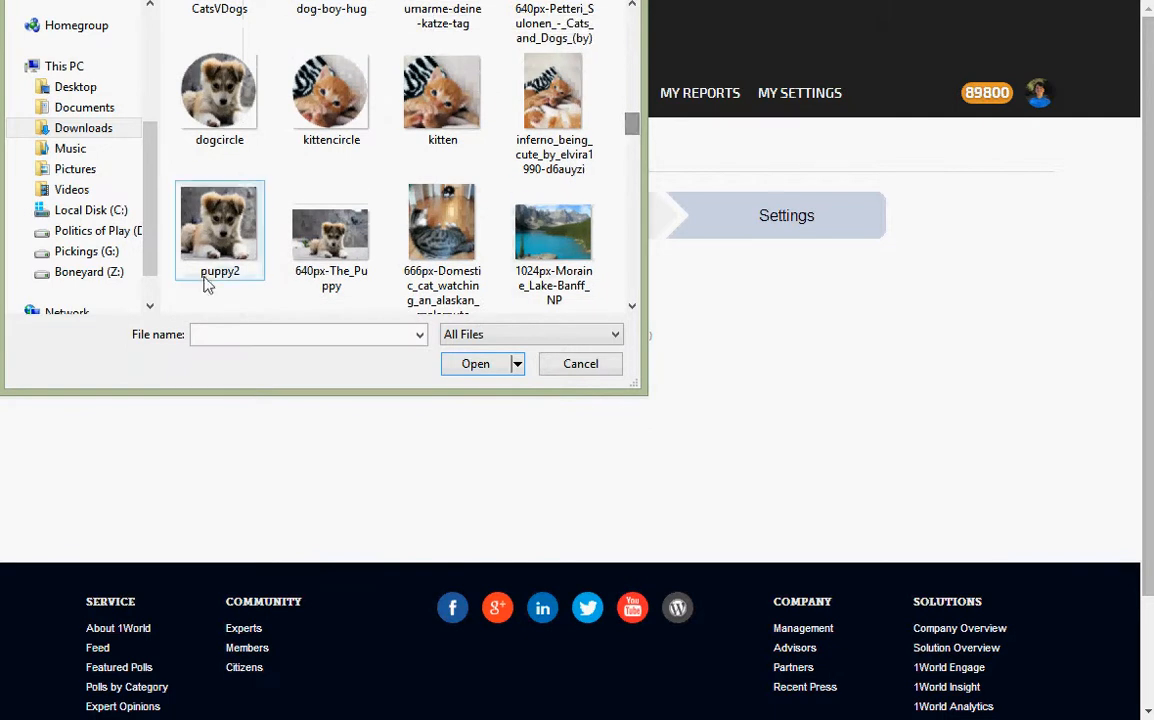
left_click(322, 262)
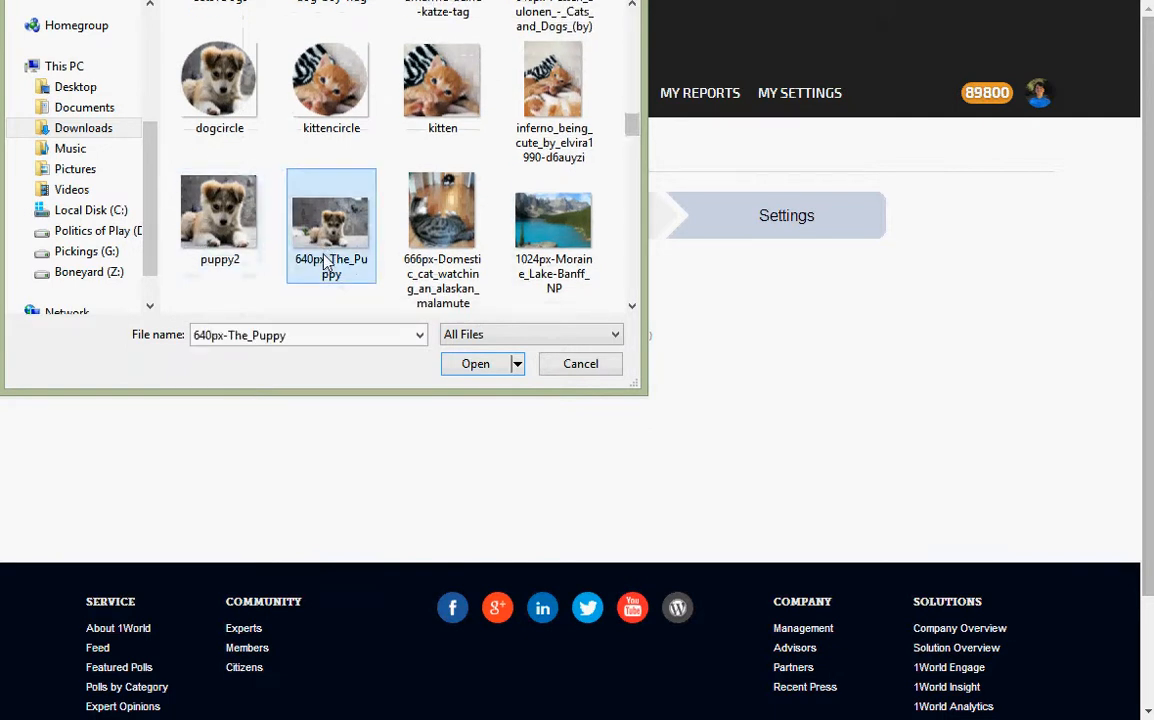
double_click(322, 262)
Frame a crop area closely around the puppy in the picture and apply the selection
scroll(464, 412, "down", 3)
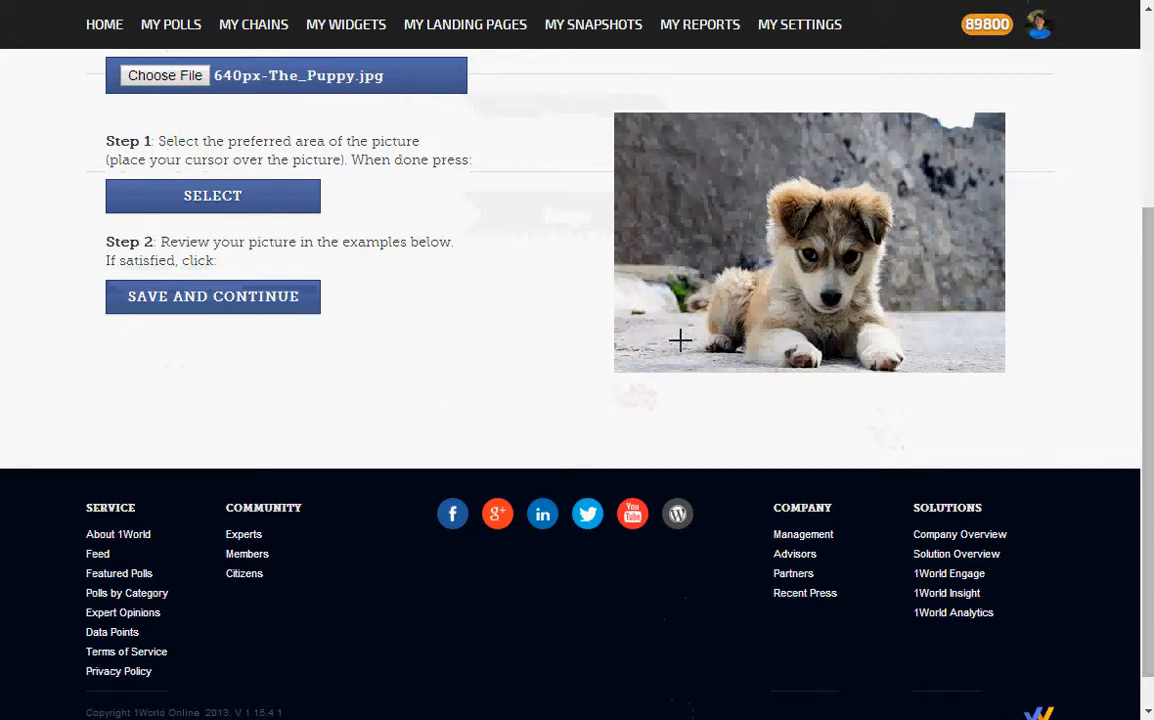
left_click_drag(680, 340, 988, 150)
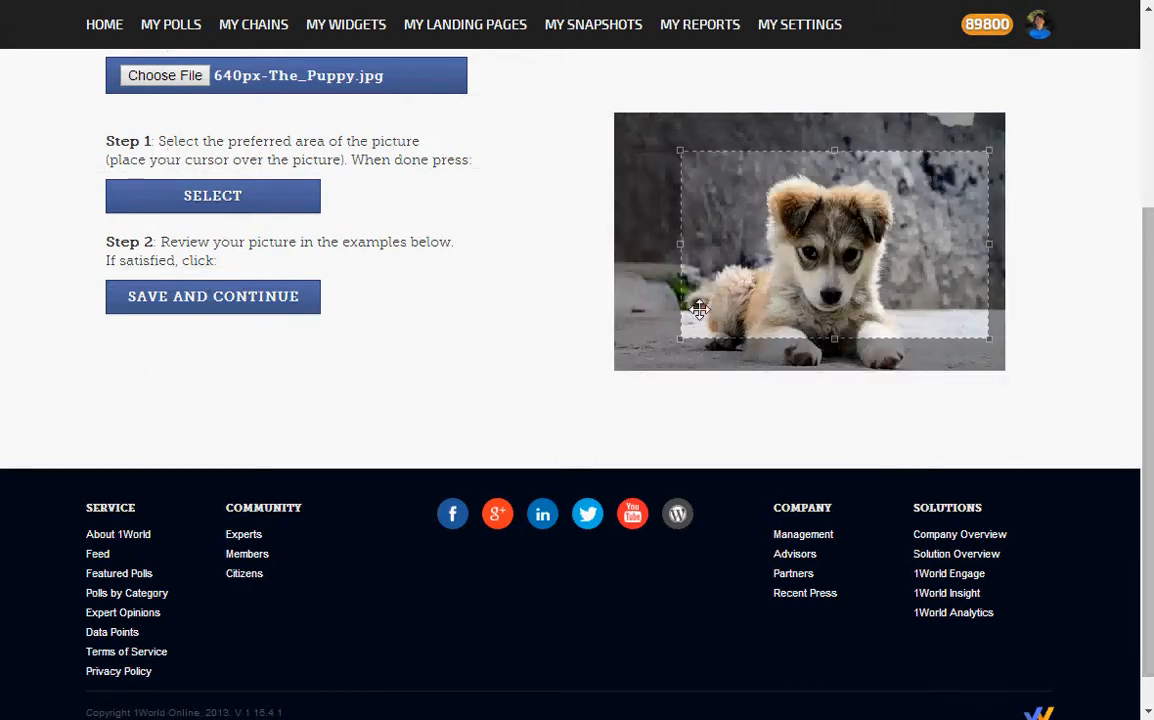
left_click_drag(929, 250, 910, 253)
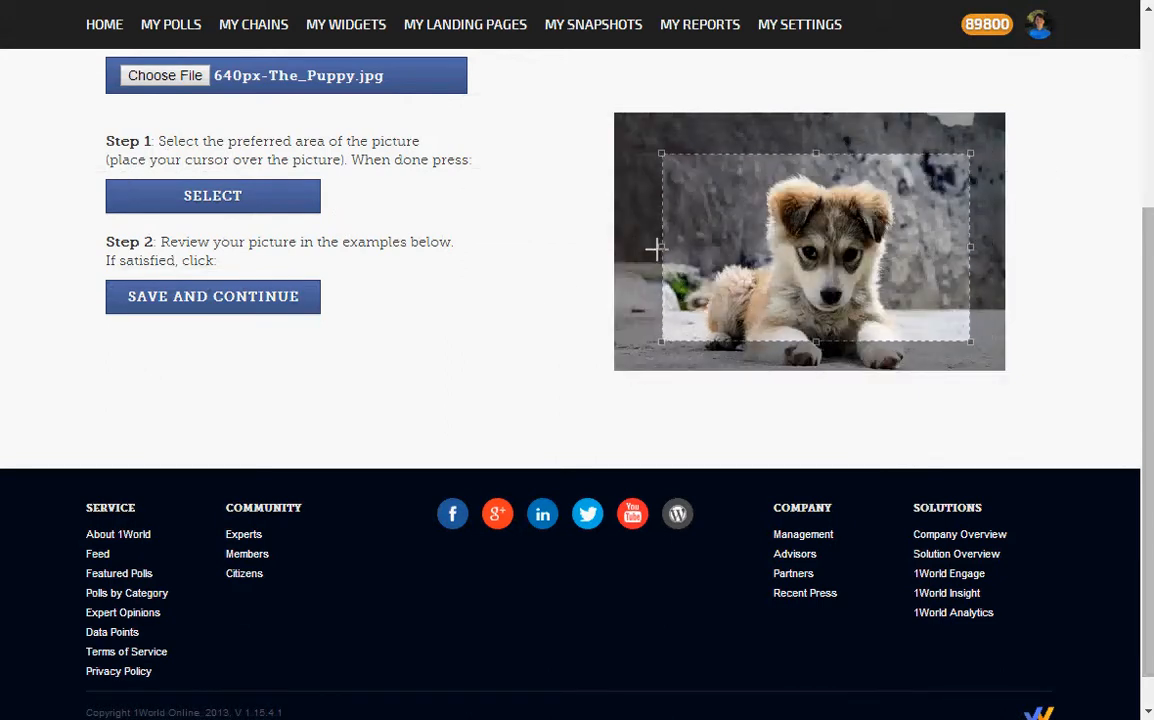
left_click_drag(655, 248, 712, 247)
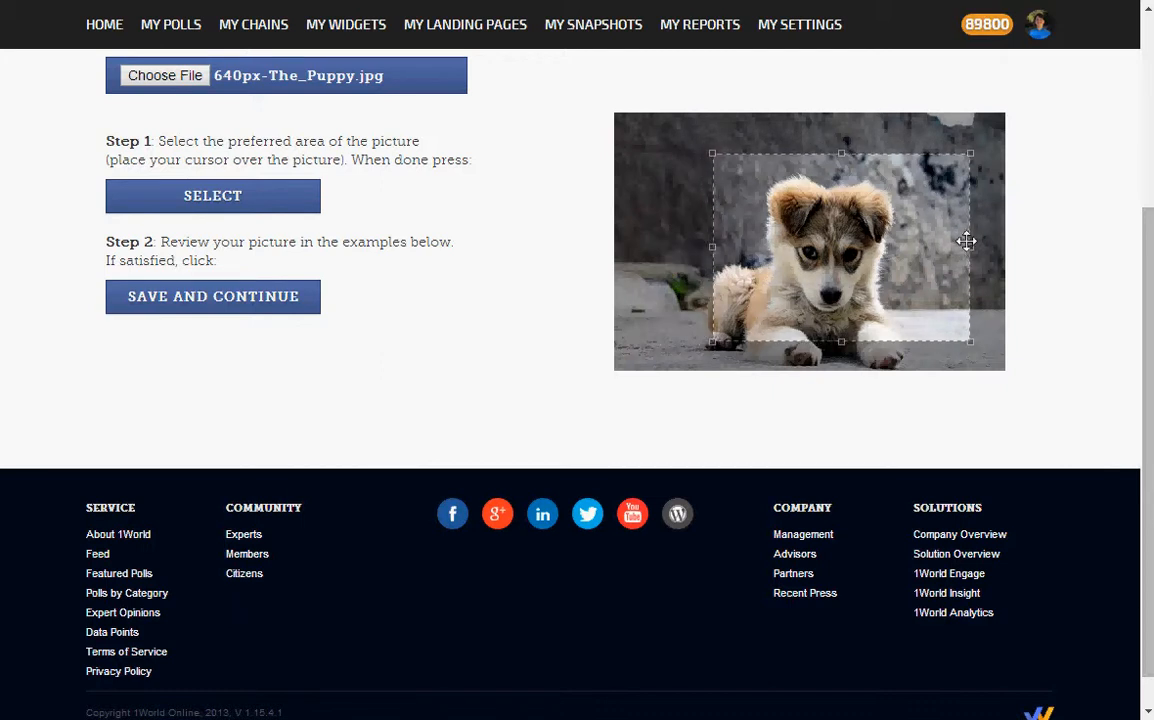
left_click_drag(970, 246, 897, 246)
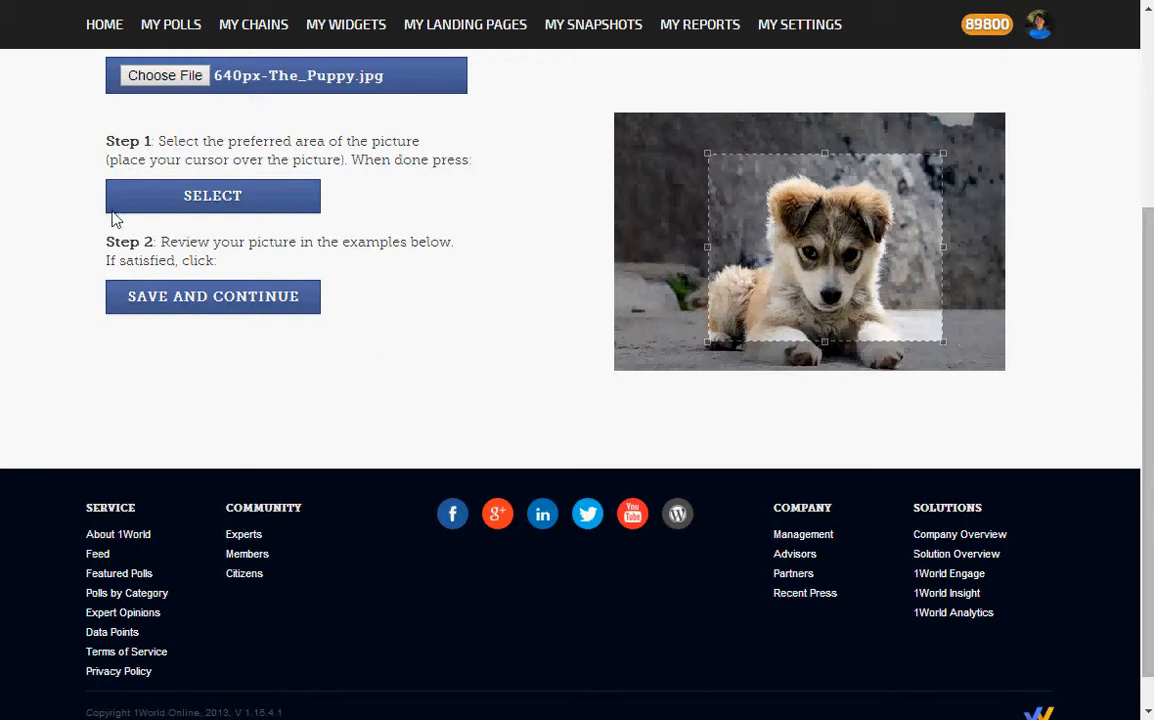
left_click(222, 199)
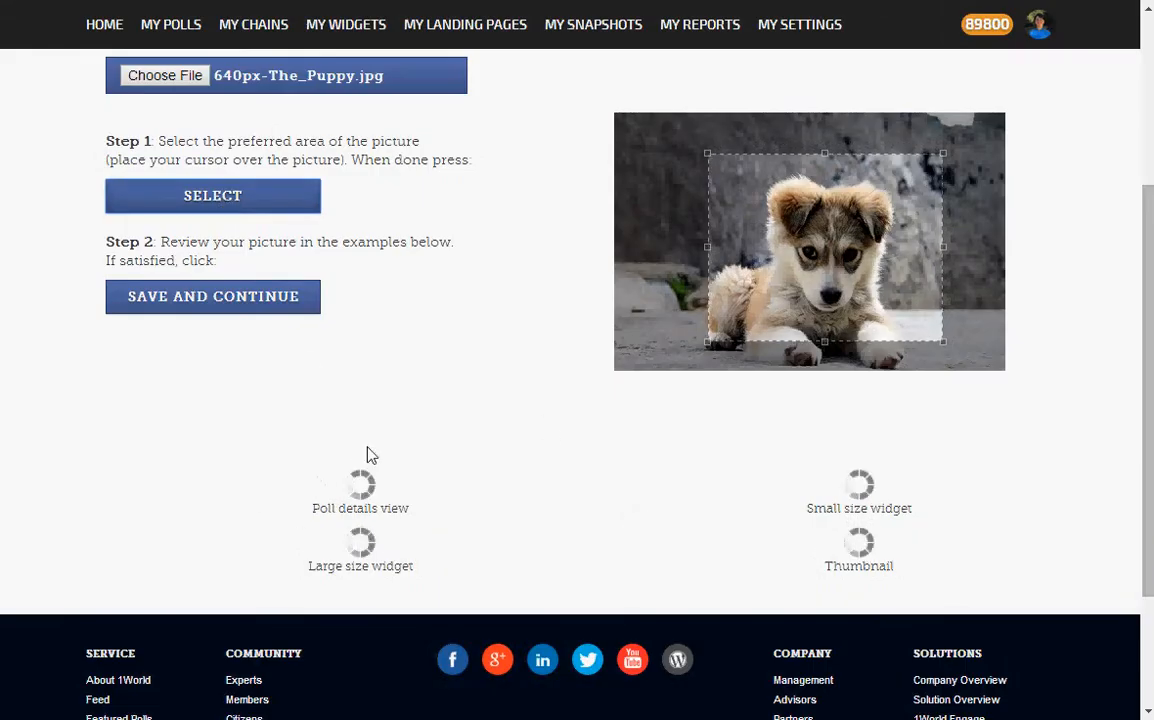
Shorten the crop area so it ends above the puppy's front paws, reapply the selection, and save the poll image
scroll(193, 440, "down", 3)
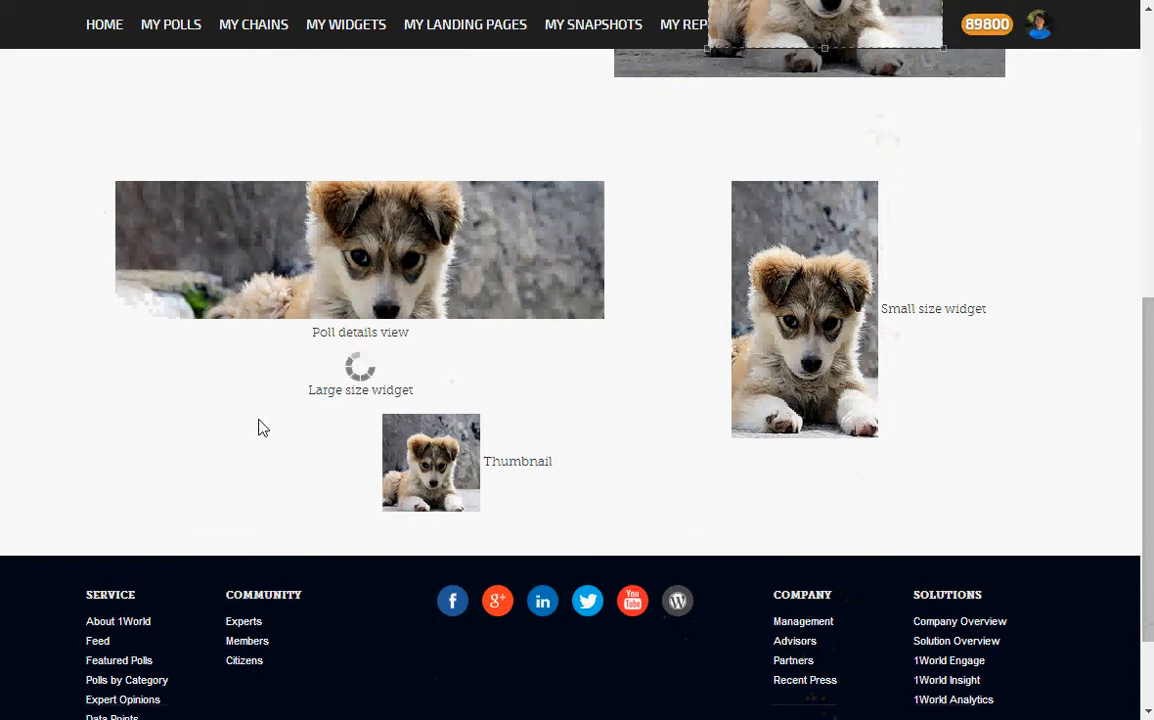
scroll(340, 425, "up", 3)
scroll(283, 428, "down", 2)
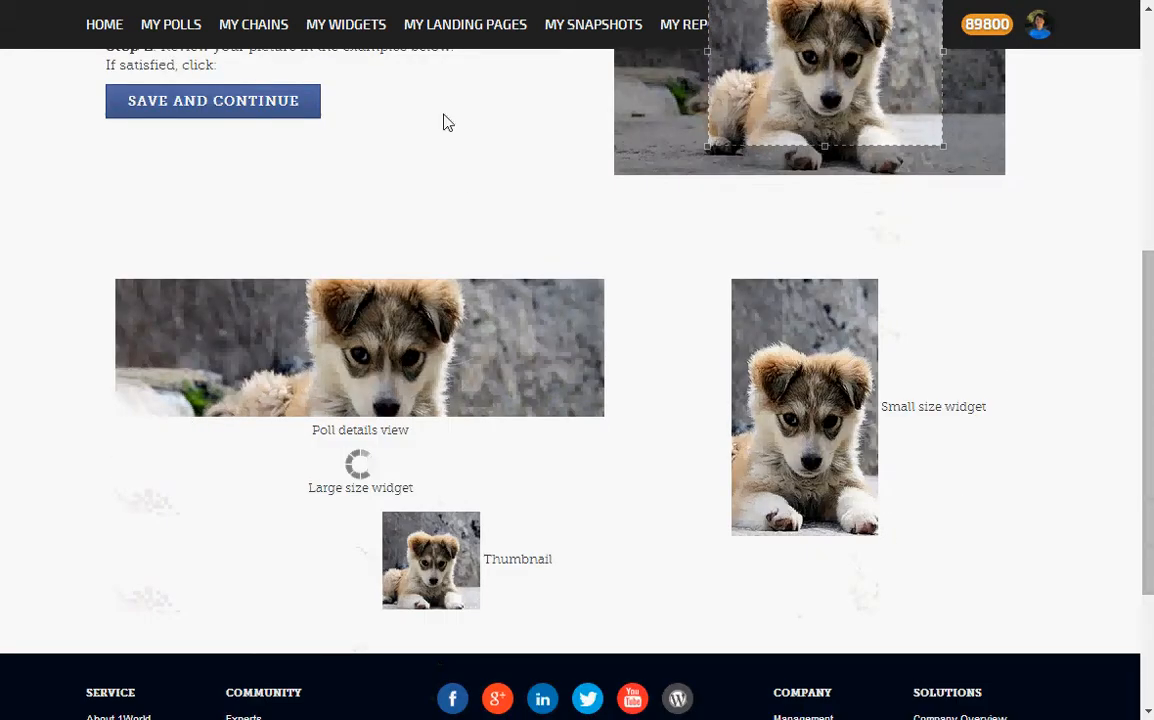
scroll(450, 200, "up", 3)
scroll(484, 331, "down", 2)
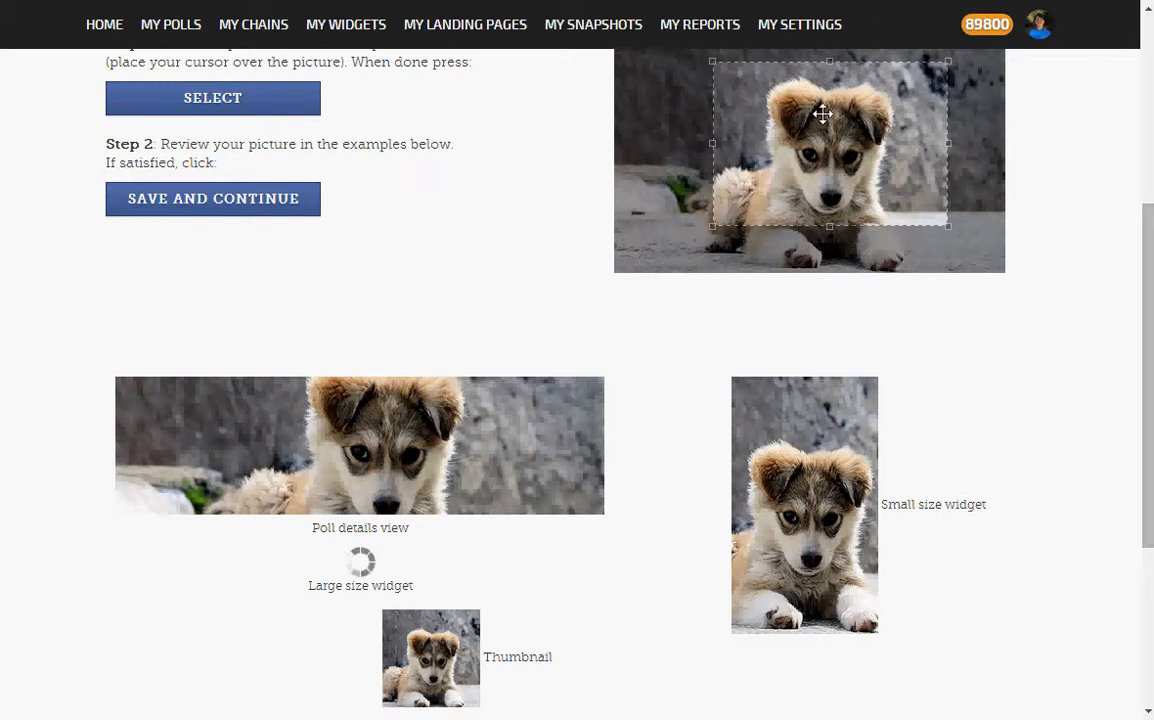
left_click(154, 112)
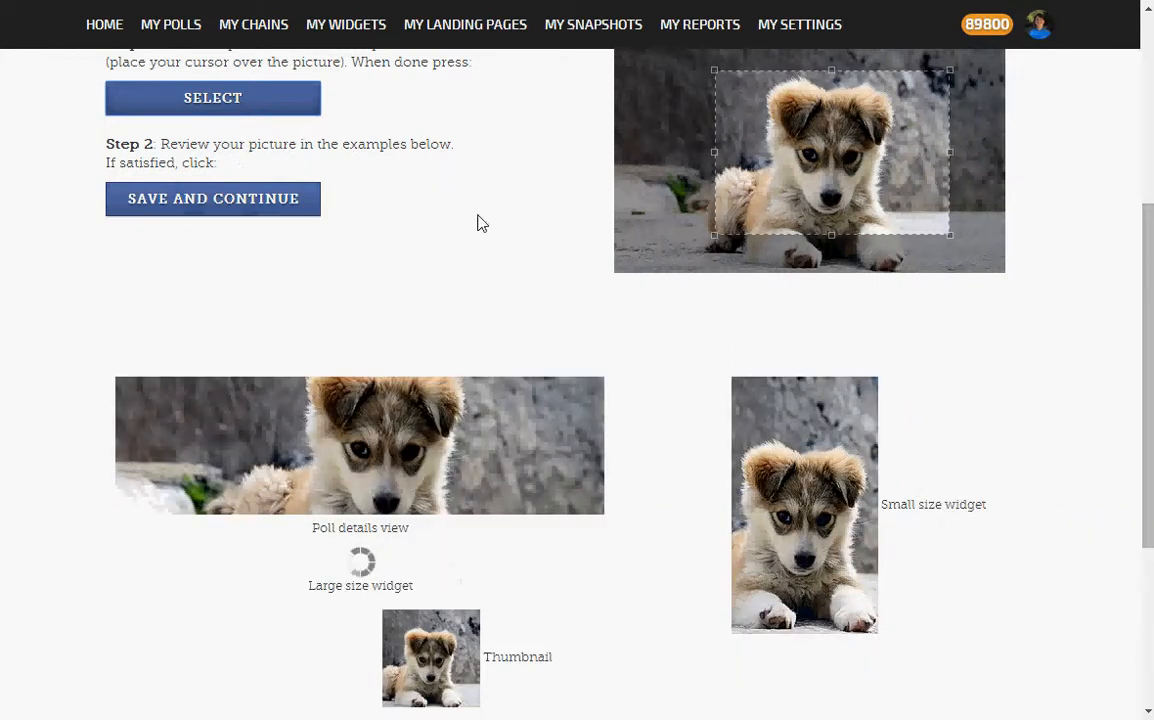
scroll(477, 224, "down", 1)
scroll(535, 280, "up", 1)
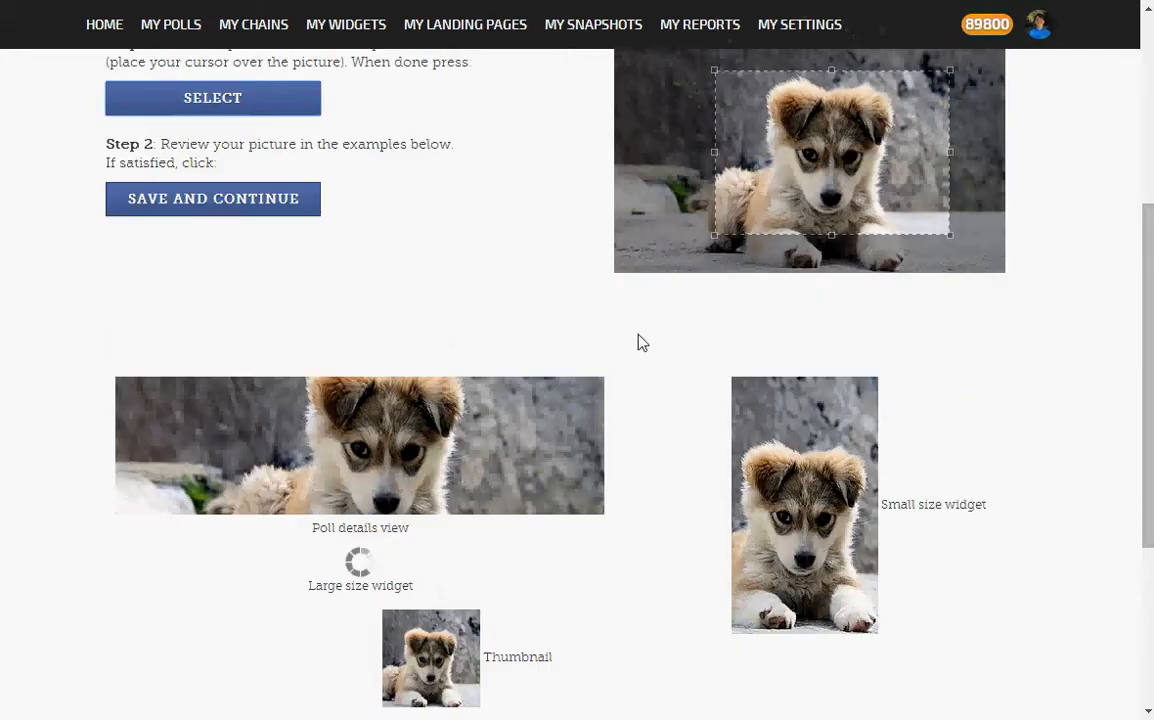
left_click(209, 205)
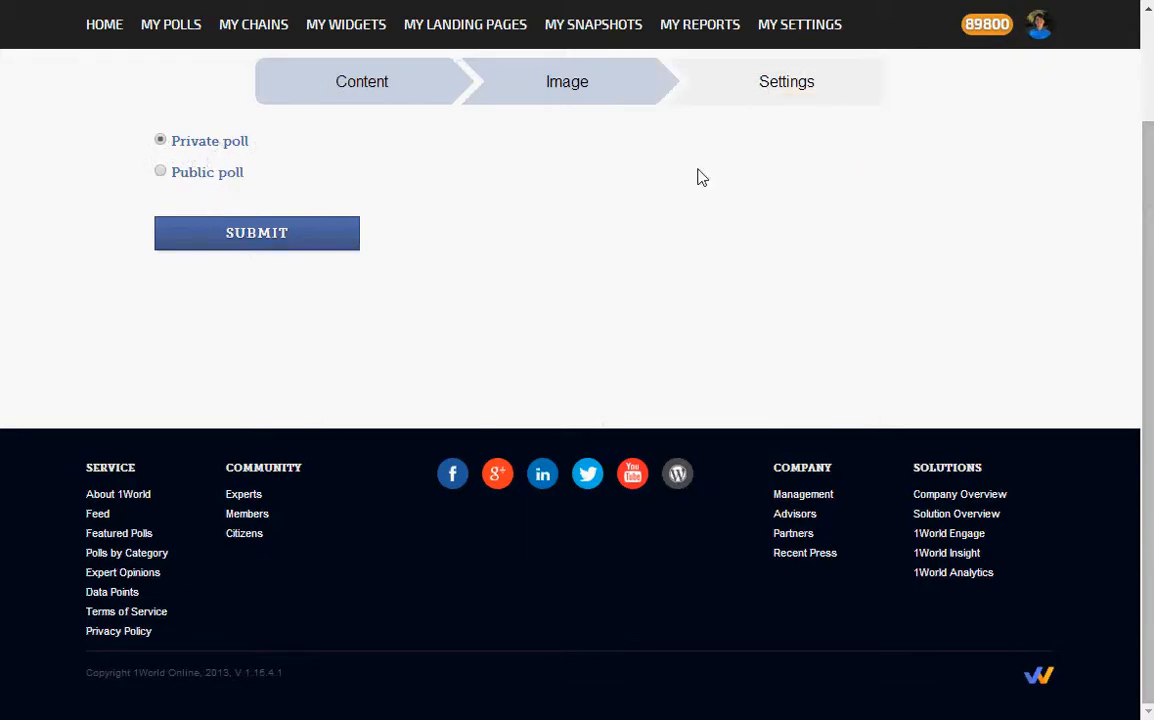
Submit the finished poll as a private poll
scroll(702, 177, "up", 2)
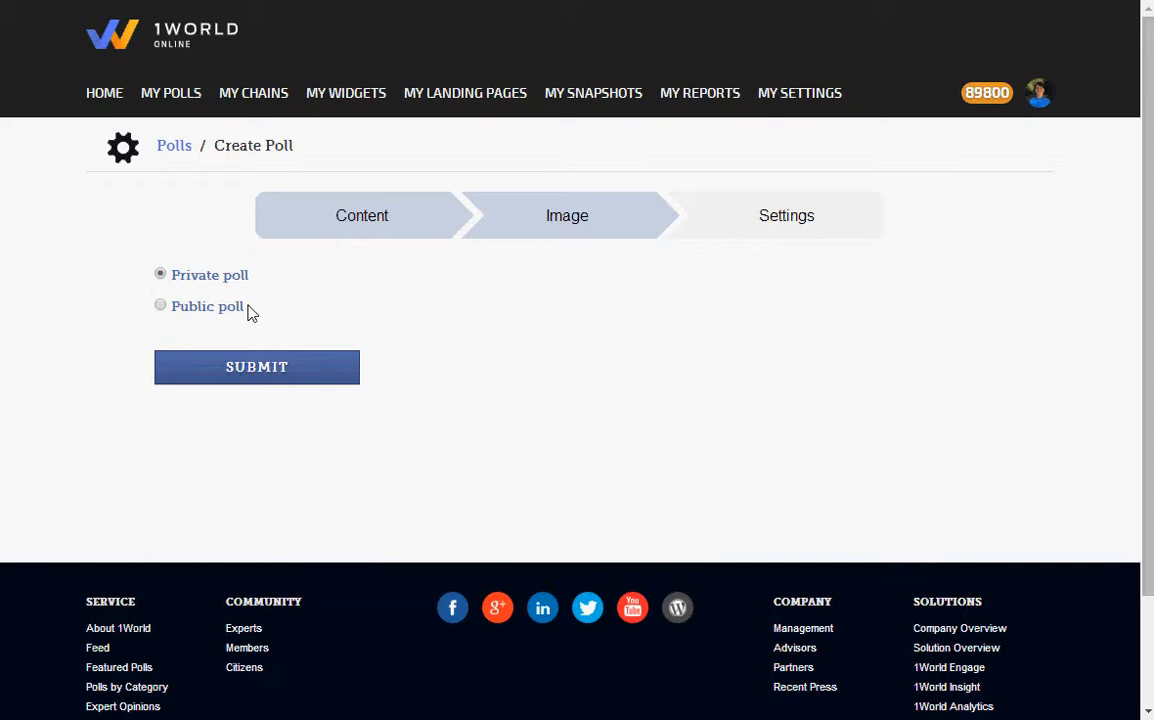
left_click(229, 370)
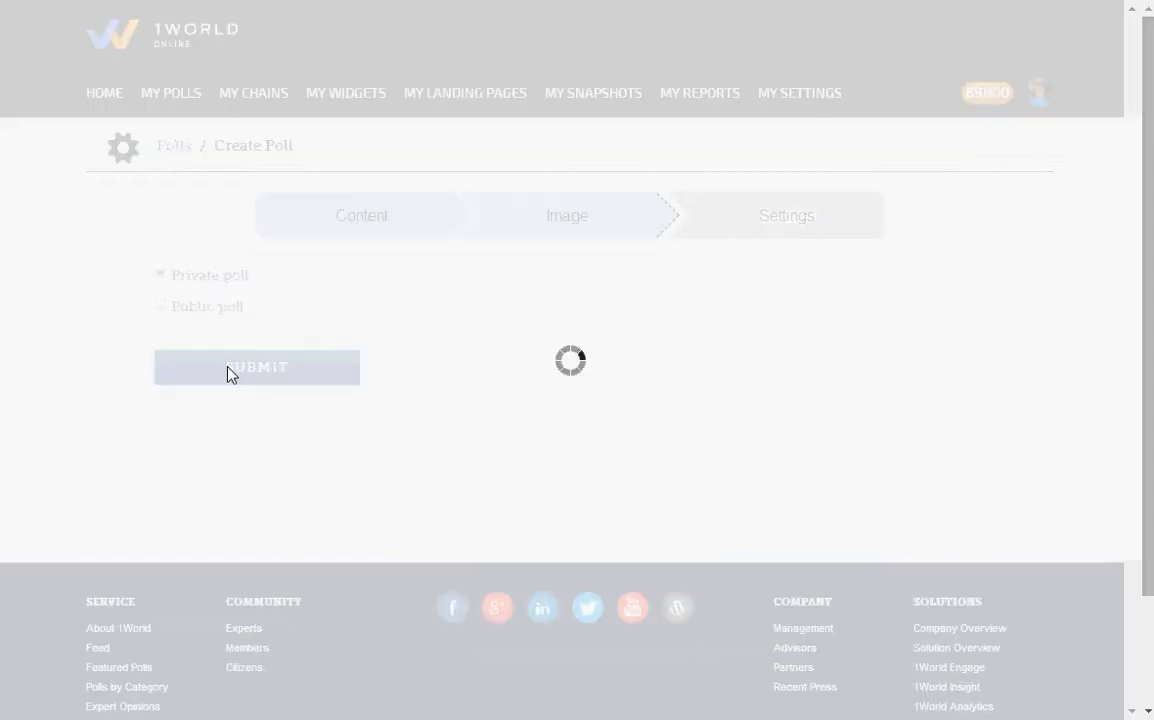
left_click(697, 80)
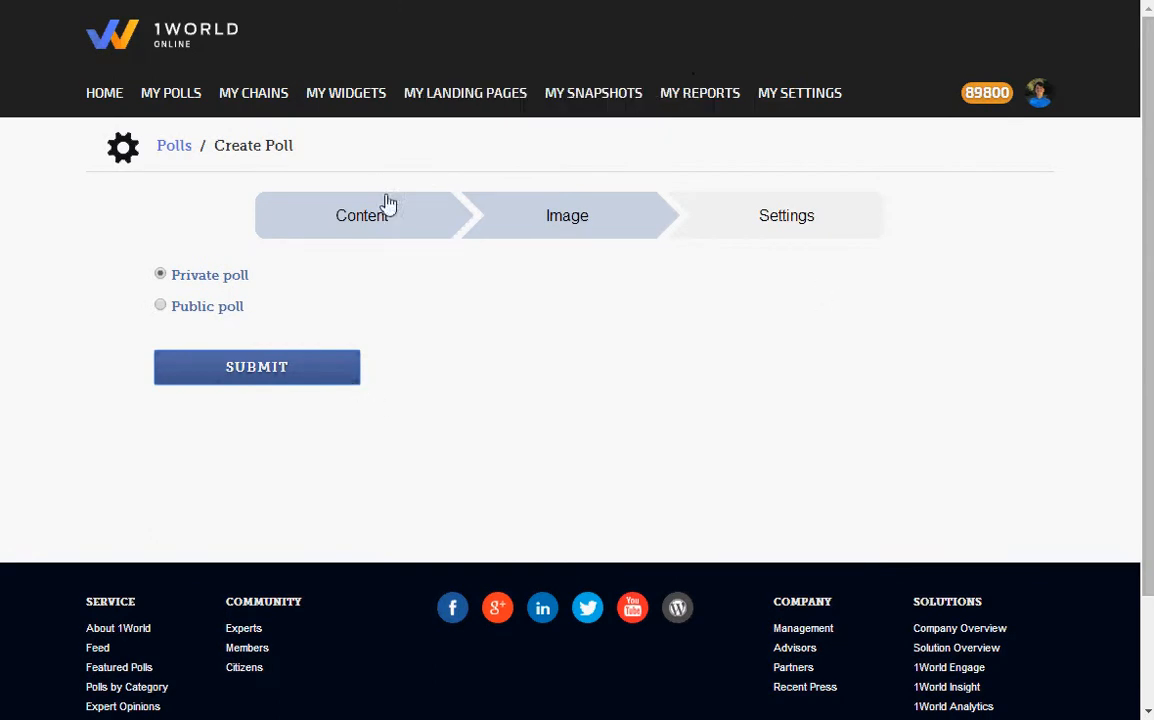
scroll(623, 335, "down", 2)
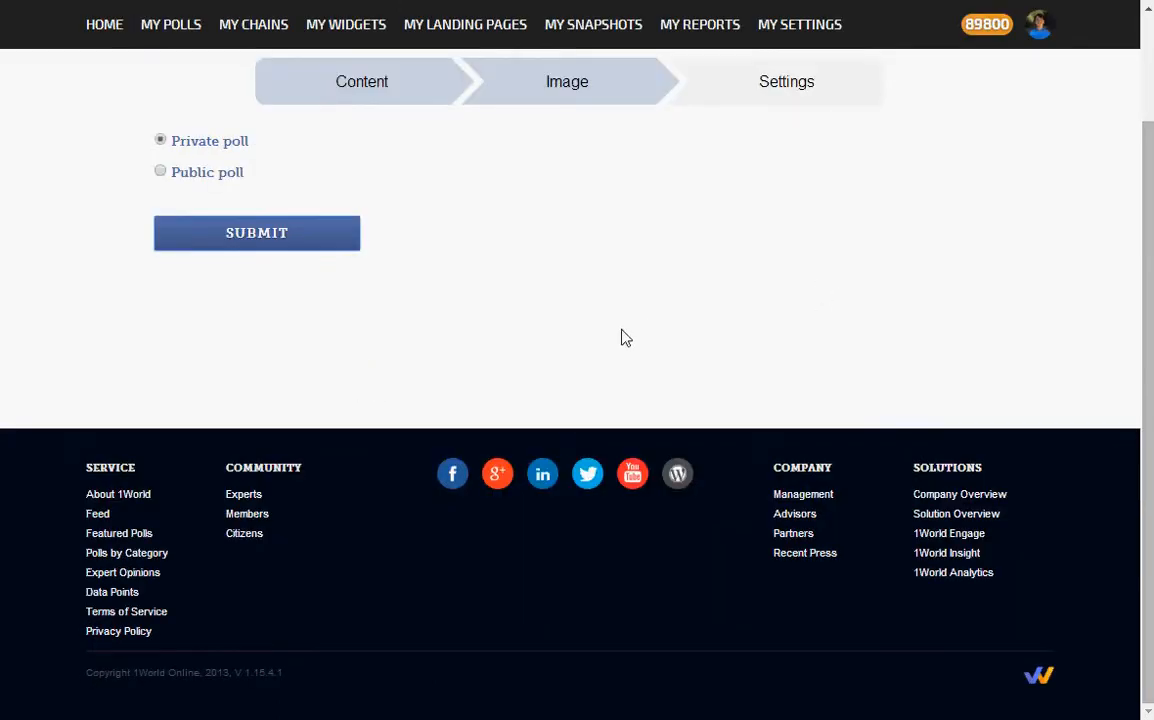
scroll(623, 335, "up", 2)
Open the list of own polls and look at the snapshot form for the "Do you like dogs?" poll, leaving it empty
left_click(165, 92)
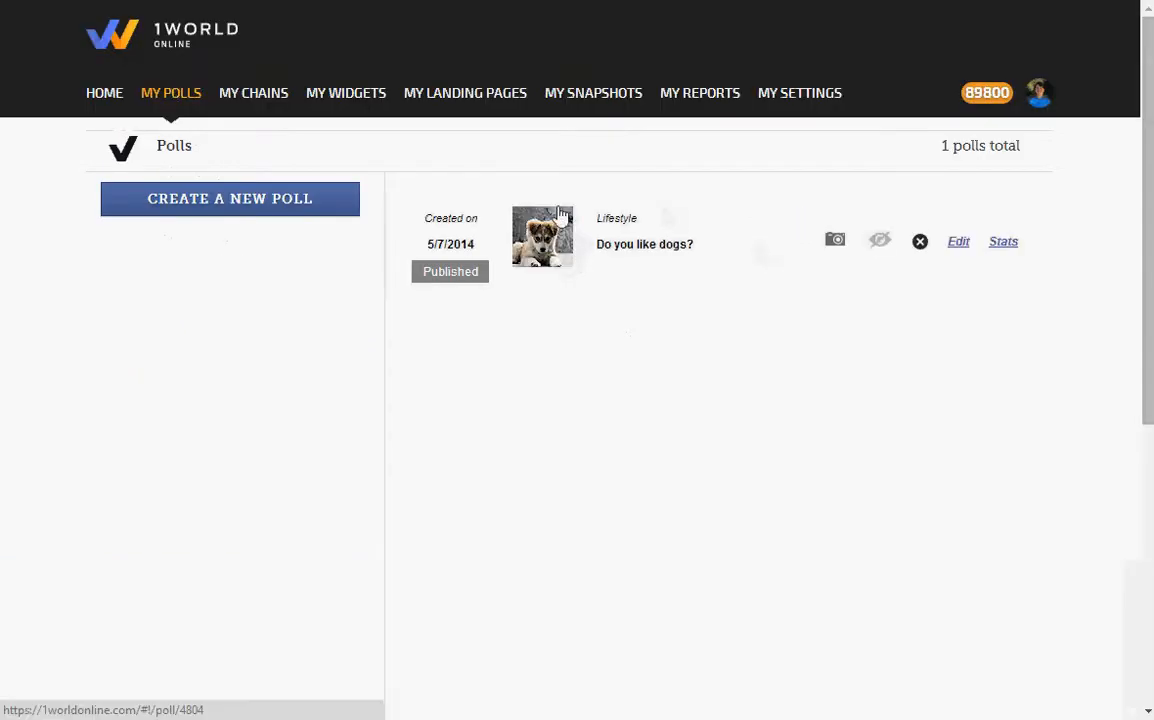
left_click(832, 245)
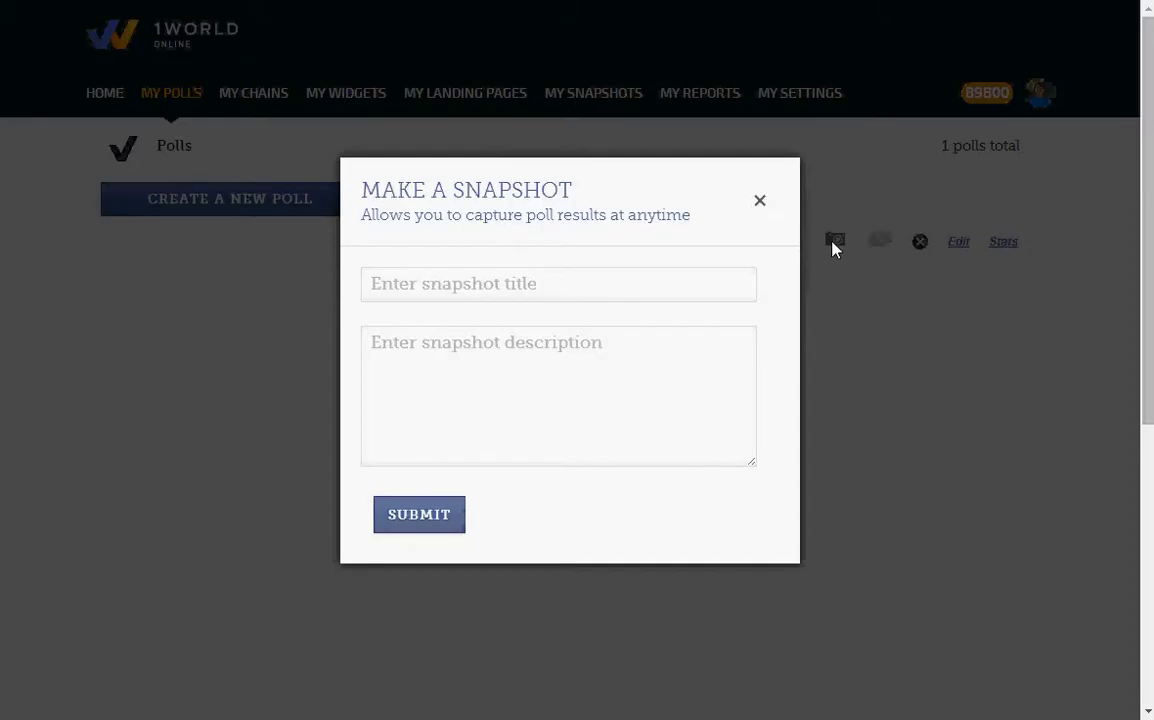
left_click(762, 203)
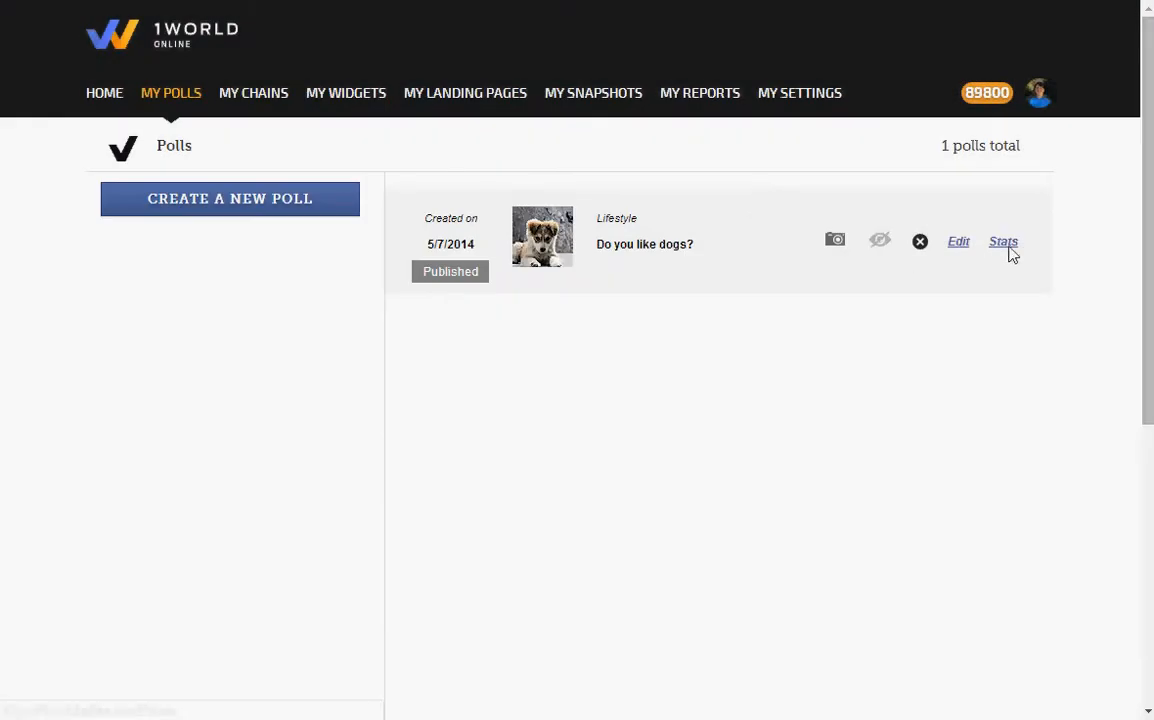
Open the "Do you like dogs?" poll for editing, look through its content and language versions, and leave without changes
left_click(956, 243)
scroll(460, 260, "down", 3)
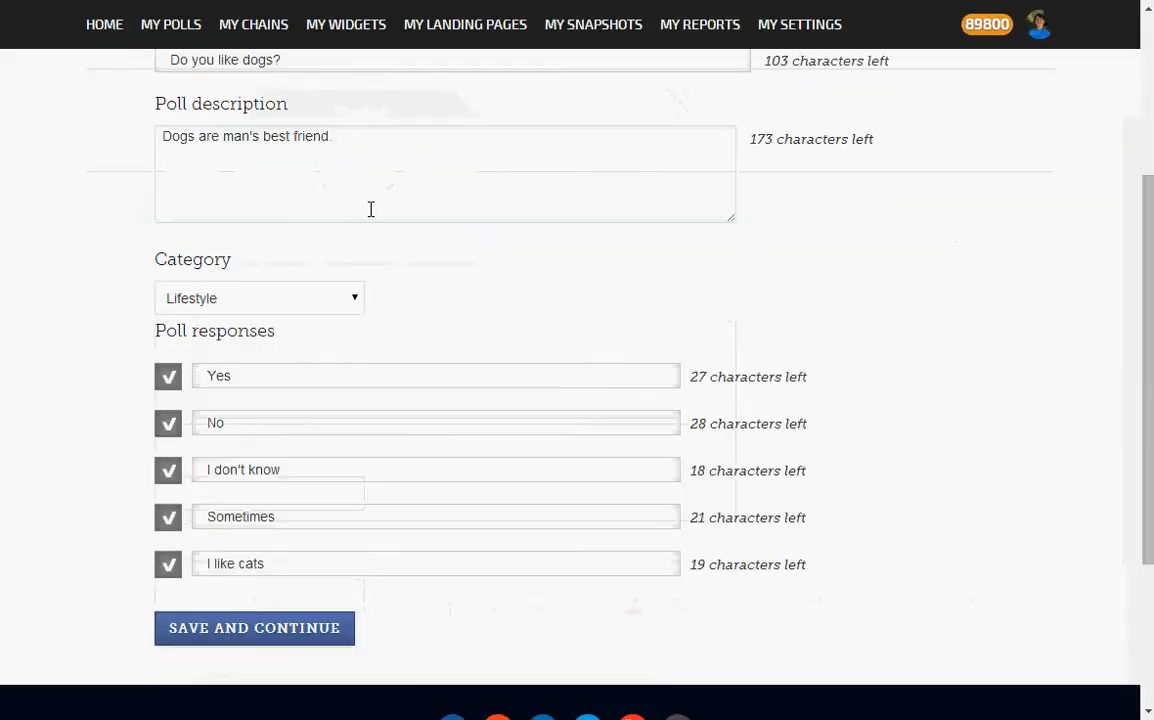
scroll(340, 205, "up", 2)
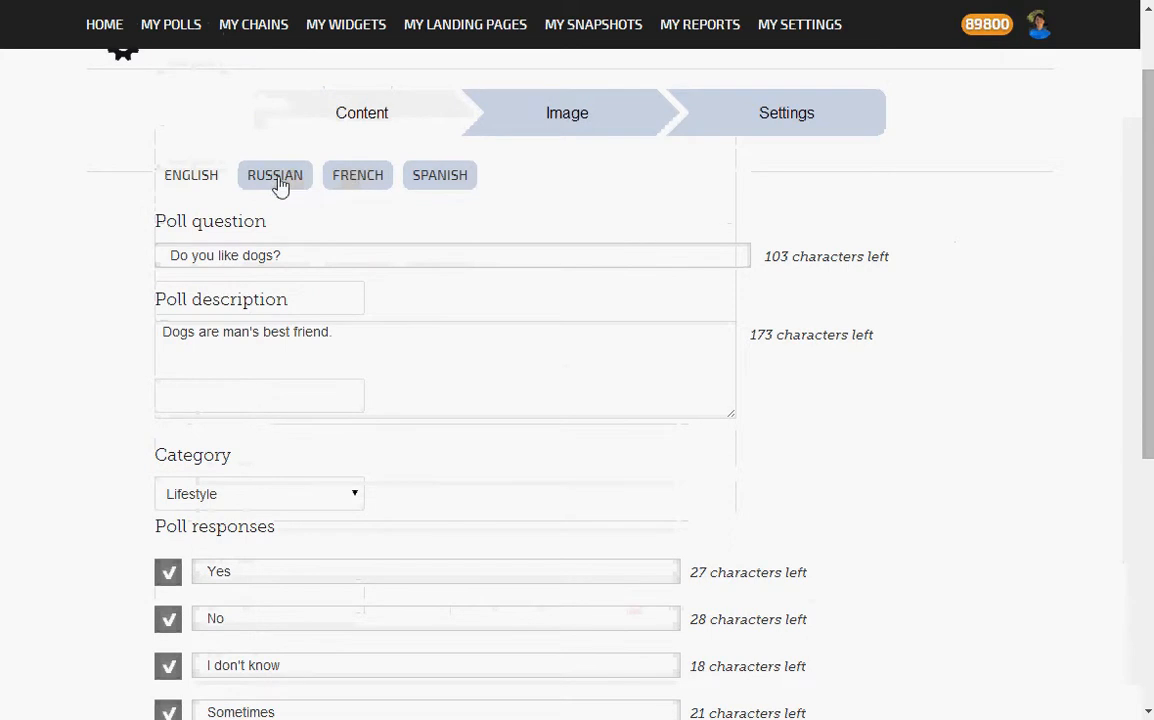
left_click(345, 192)
left_click(187, 184)
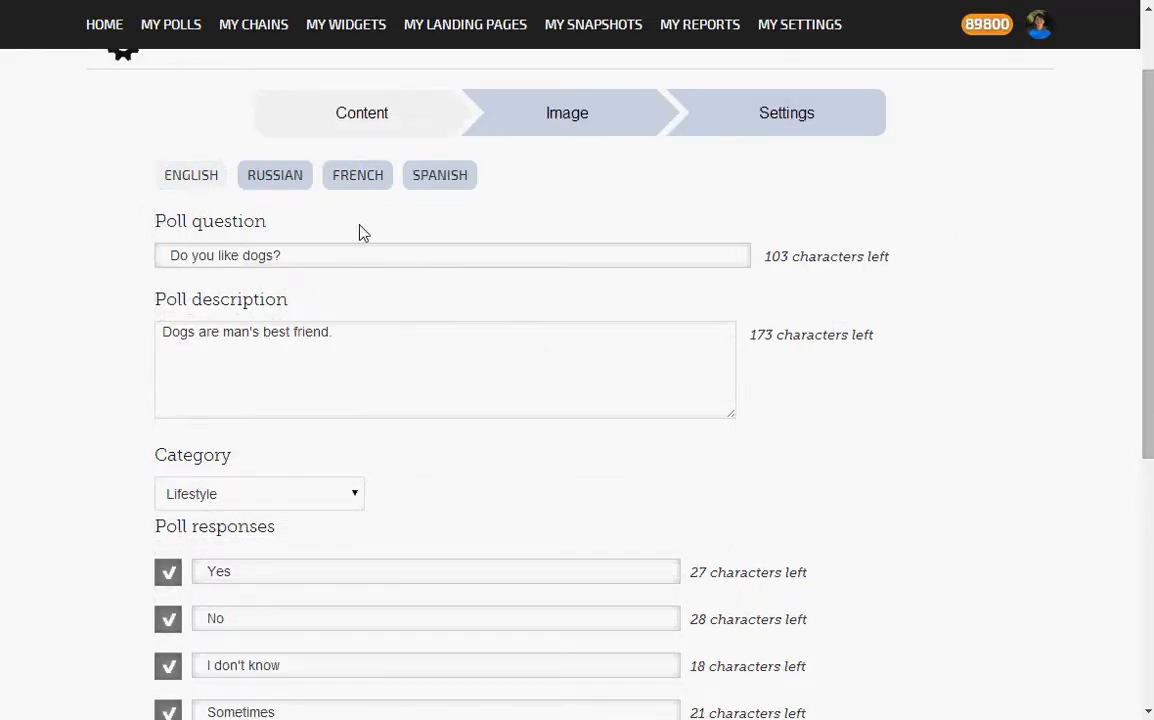
scroll(448, 249, "up", 1)
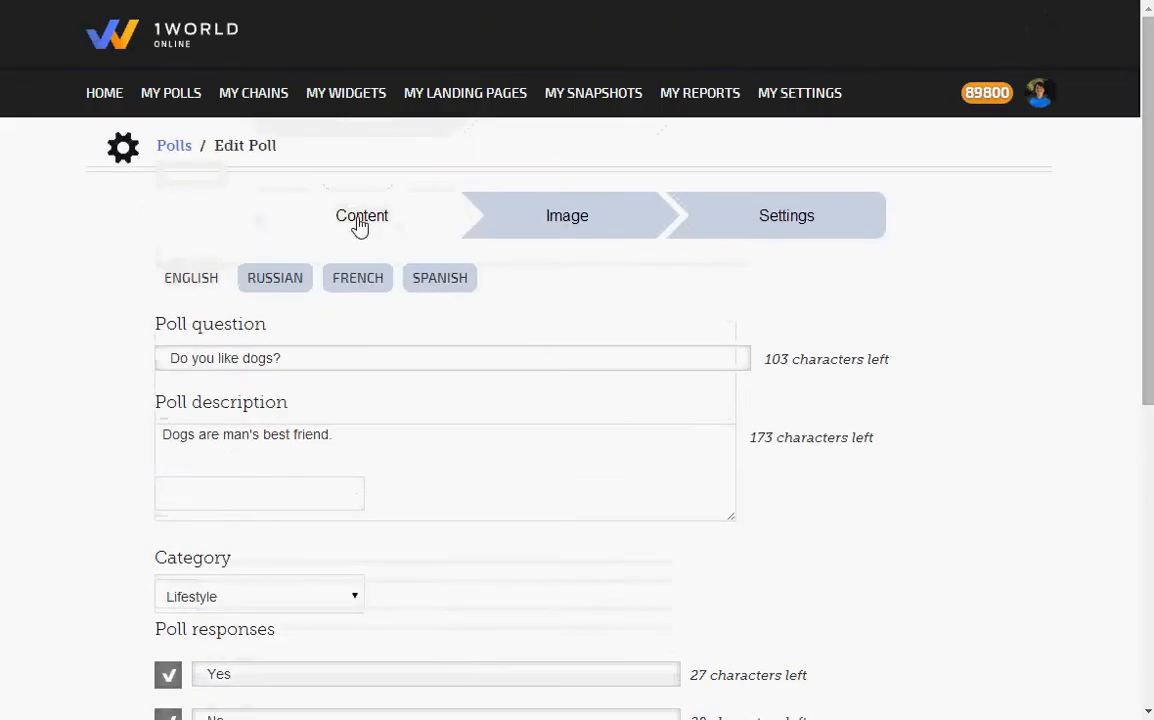
left_click(104, 100)
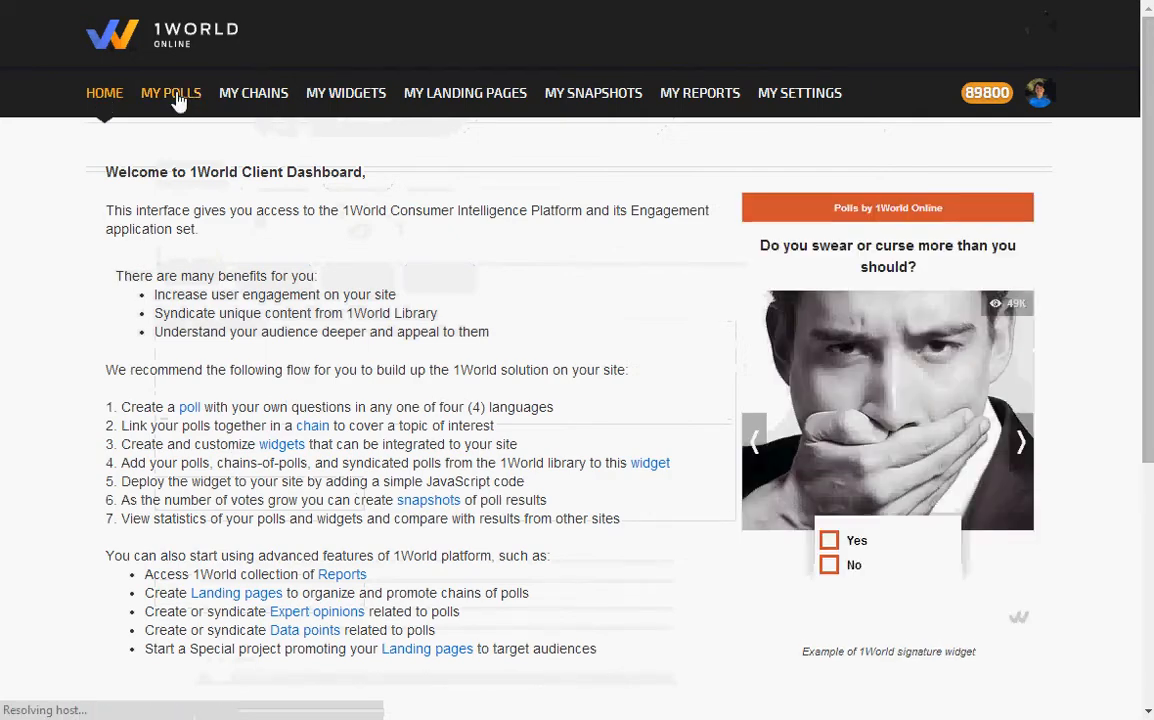
Open the statistics of the "Do you like dogs?" poll and examine its voting map and response legend
left_click(175, 100)
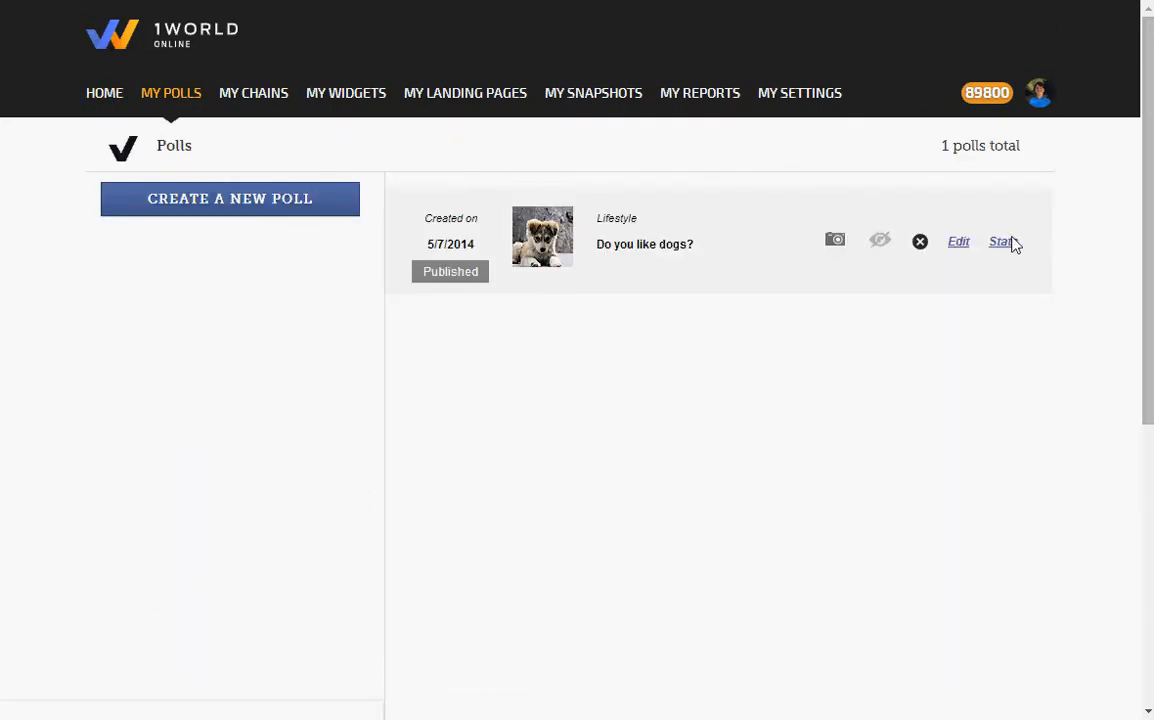
left_click(1004, 245)
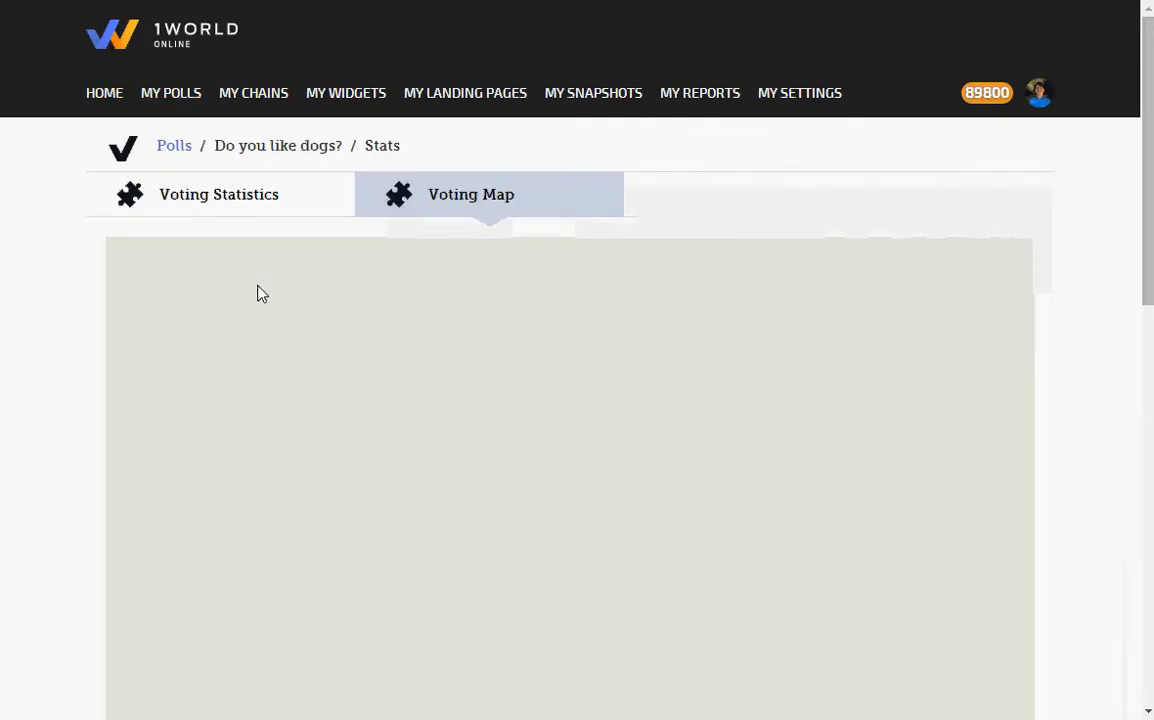
scroll(49, 312, "down", 2)
scroll(60, 320, "up", 2)
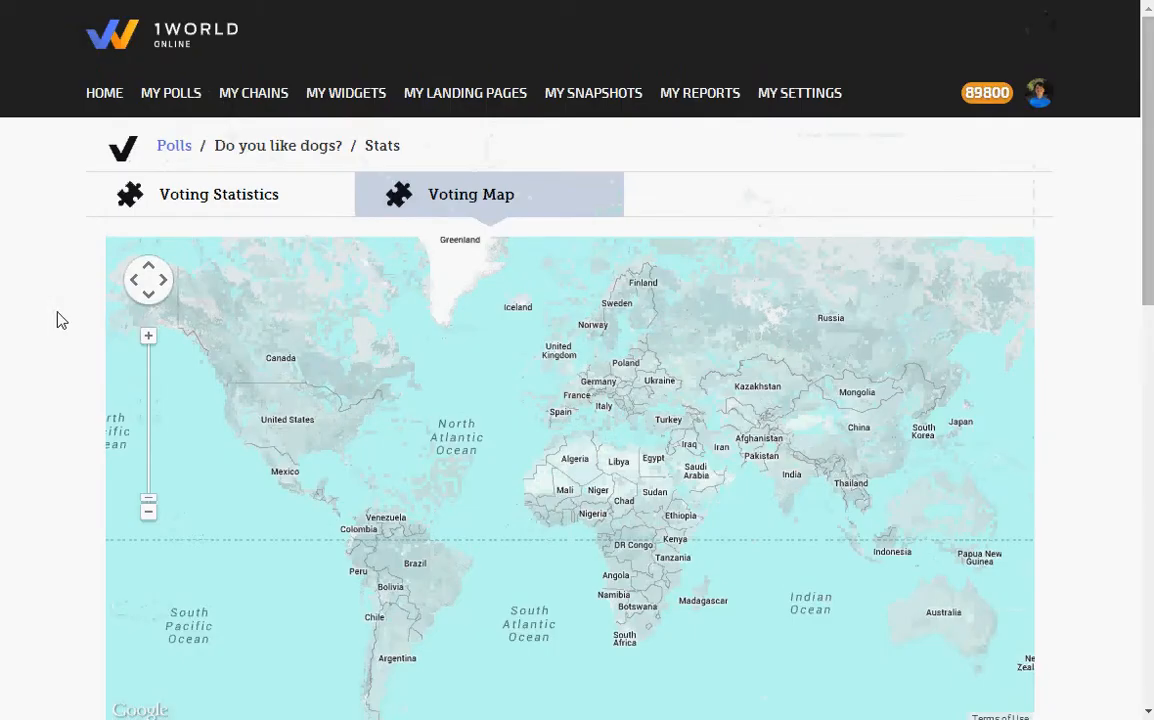
scroll(457, 333, "down", 7)
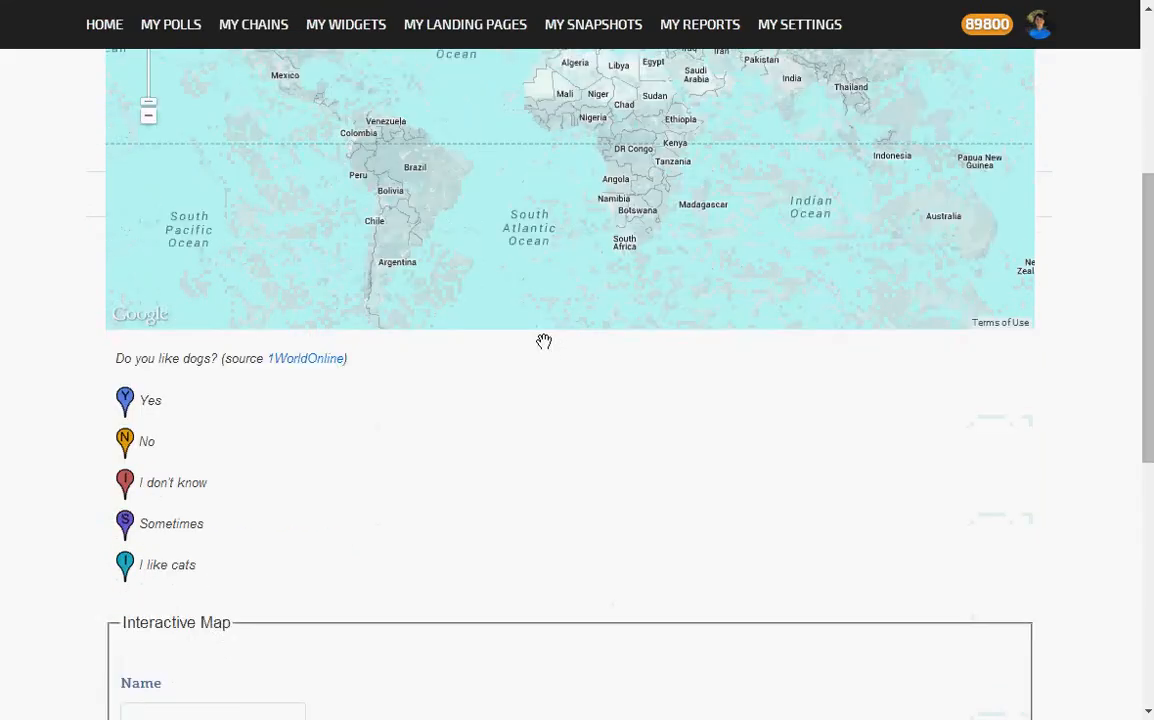
Switch the "Do you like dogs?" poll's stats to the voting statistics and examine the table of answer options
scroll(415, 350, "up", 7)
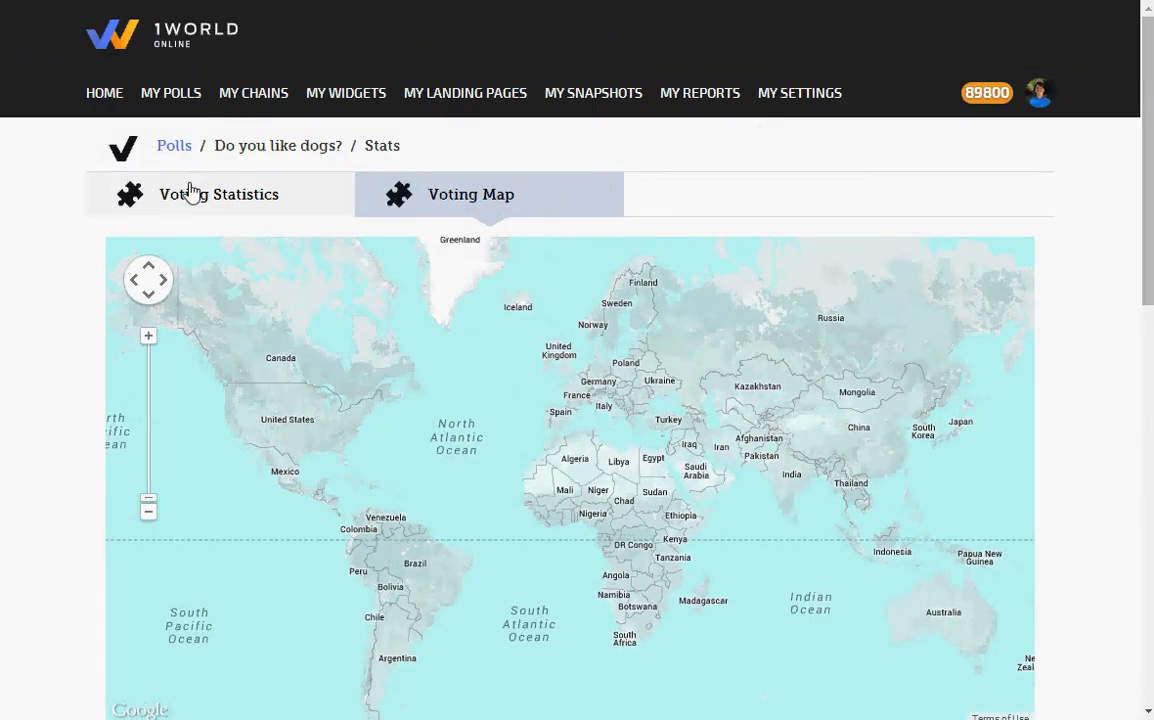
left_click(190, 192)
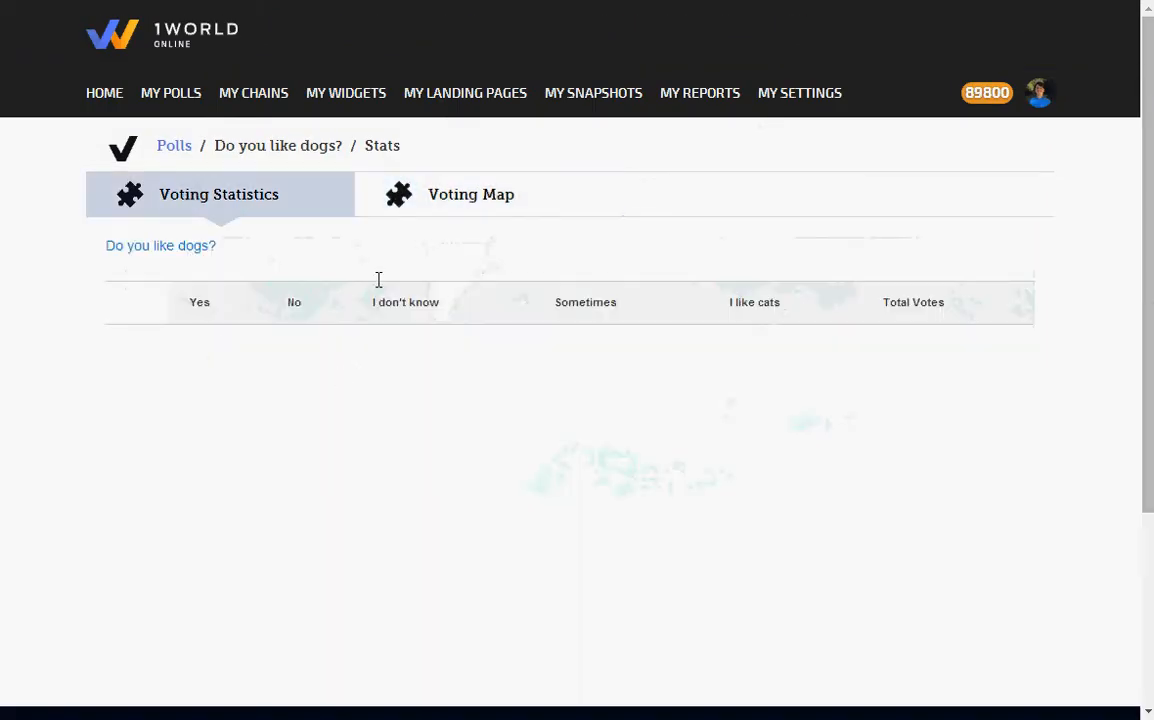
left_click_drag(137, 345, 666, 314)
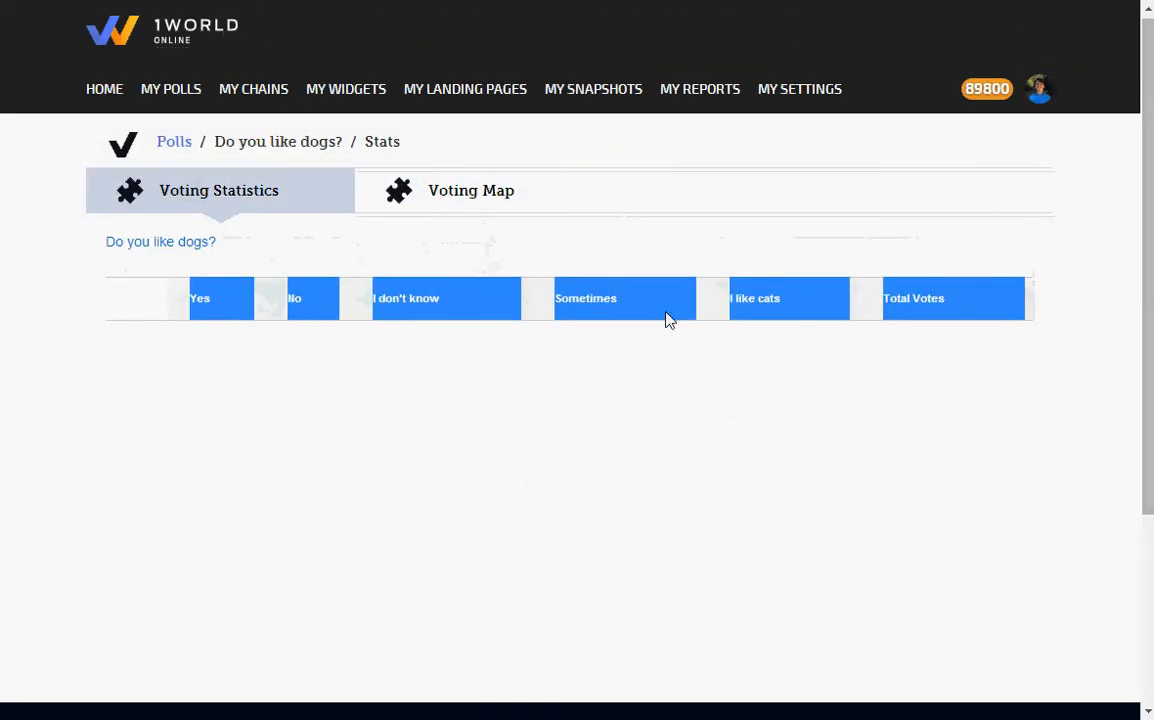
scroll(645, 342, "down", 3)
scroll(538, 318, "up", 3)
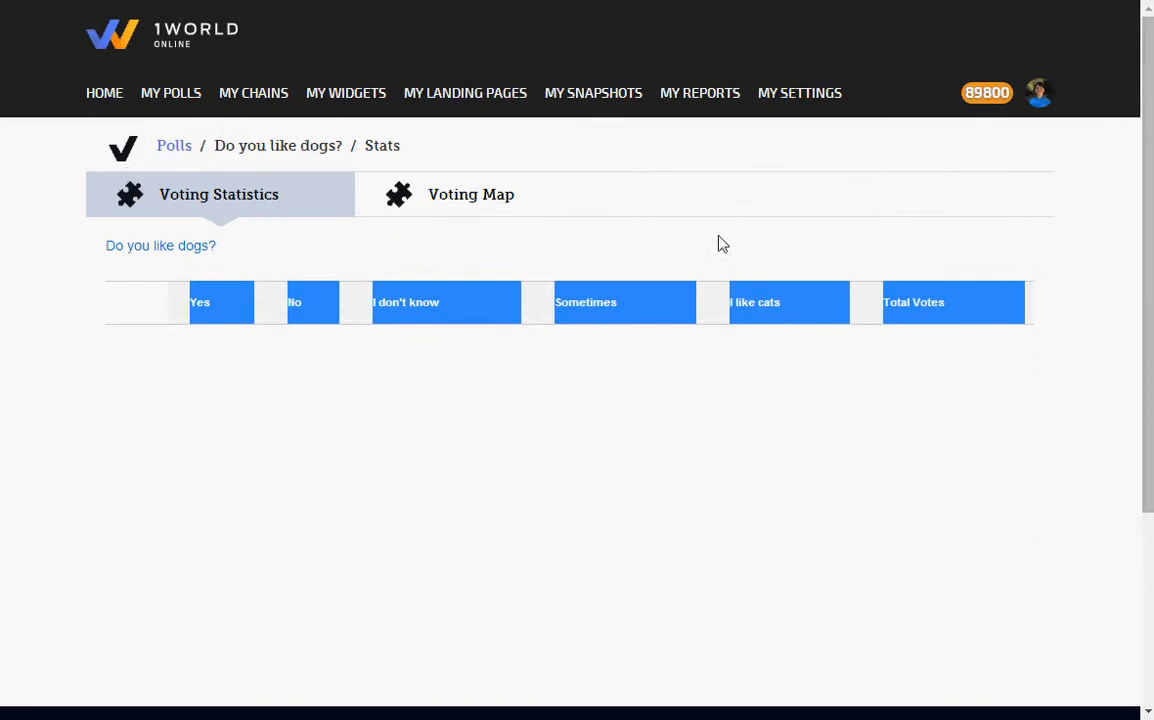
left_click(34, 362)
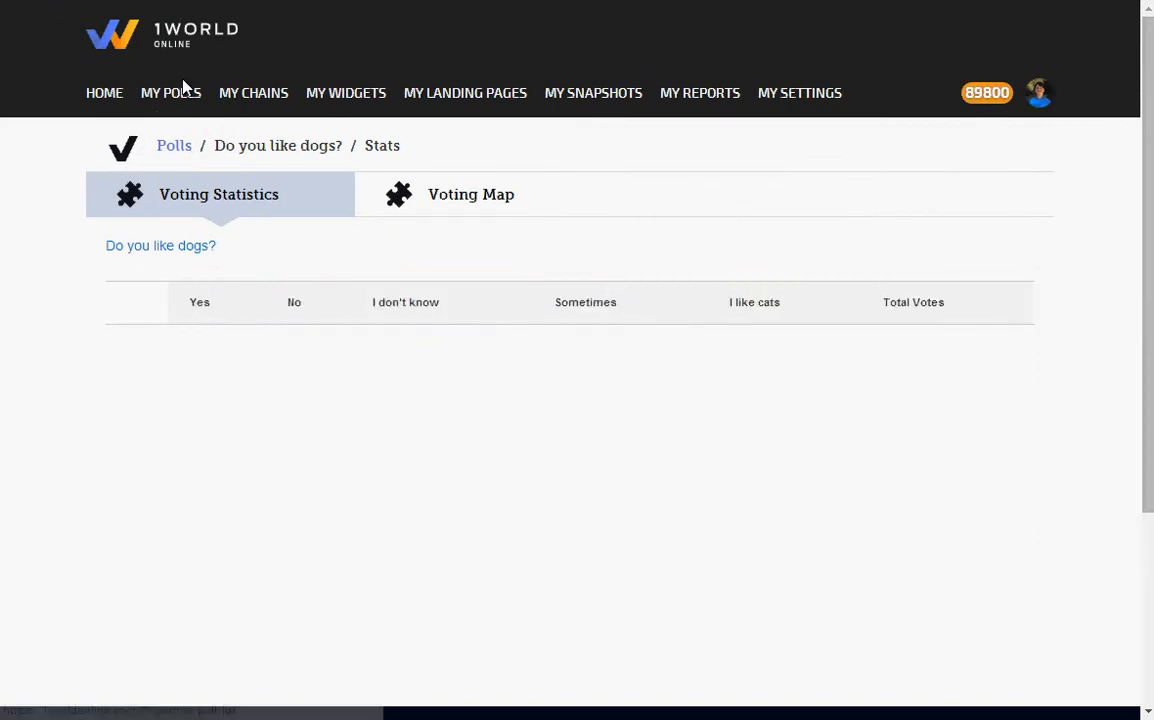
Revisit the list of own polls and the client dashboard's home page, and view the account options there
left_click(156, 106)
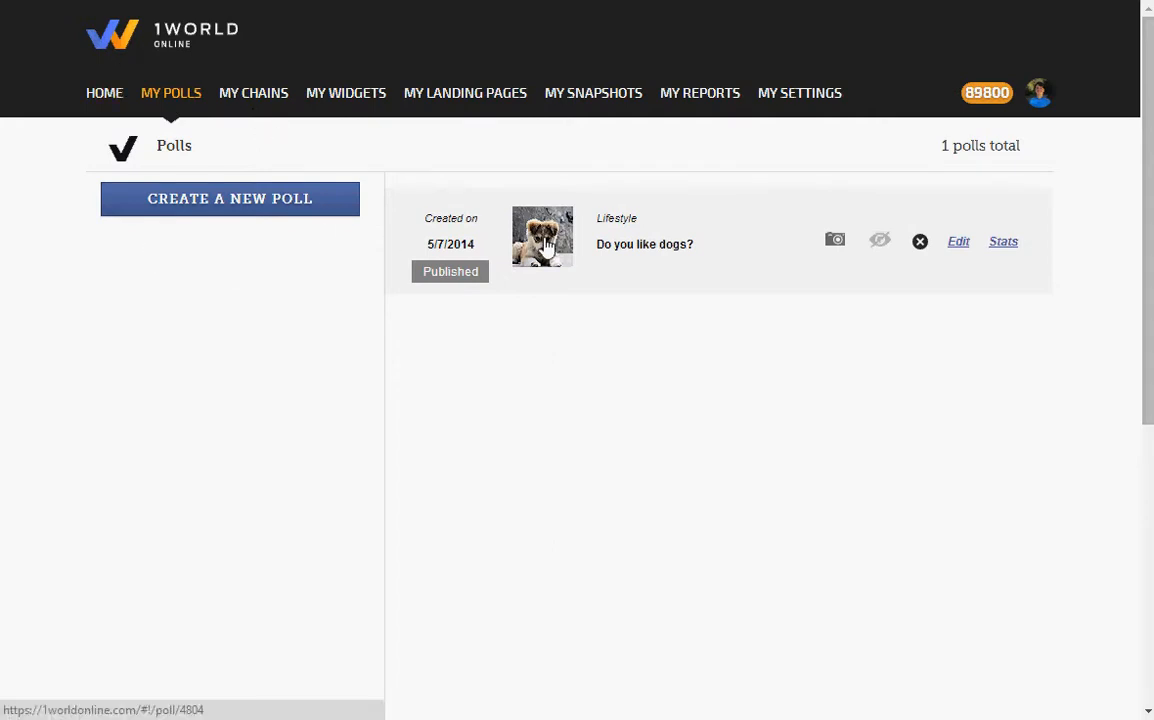
left_click(156, 38)
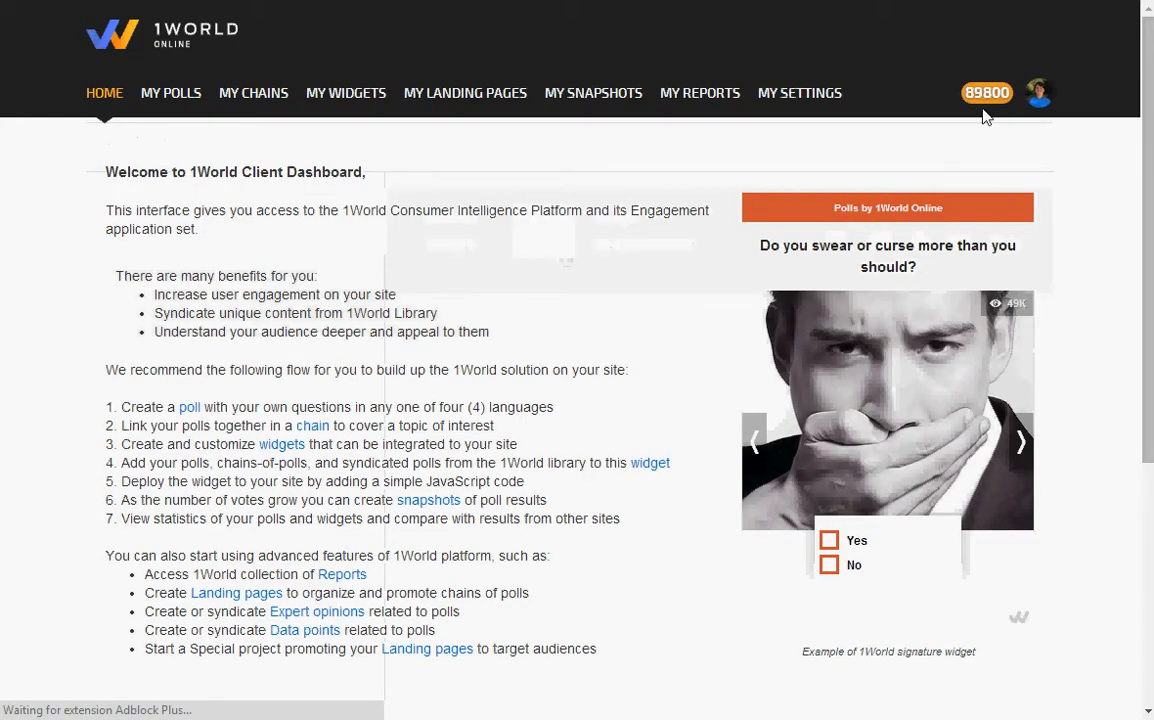
left_click(1039, 93)
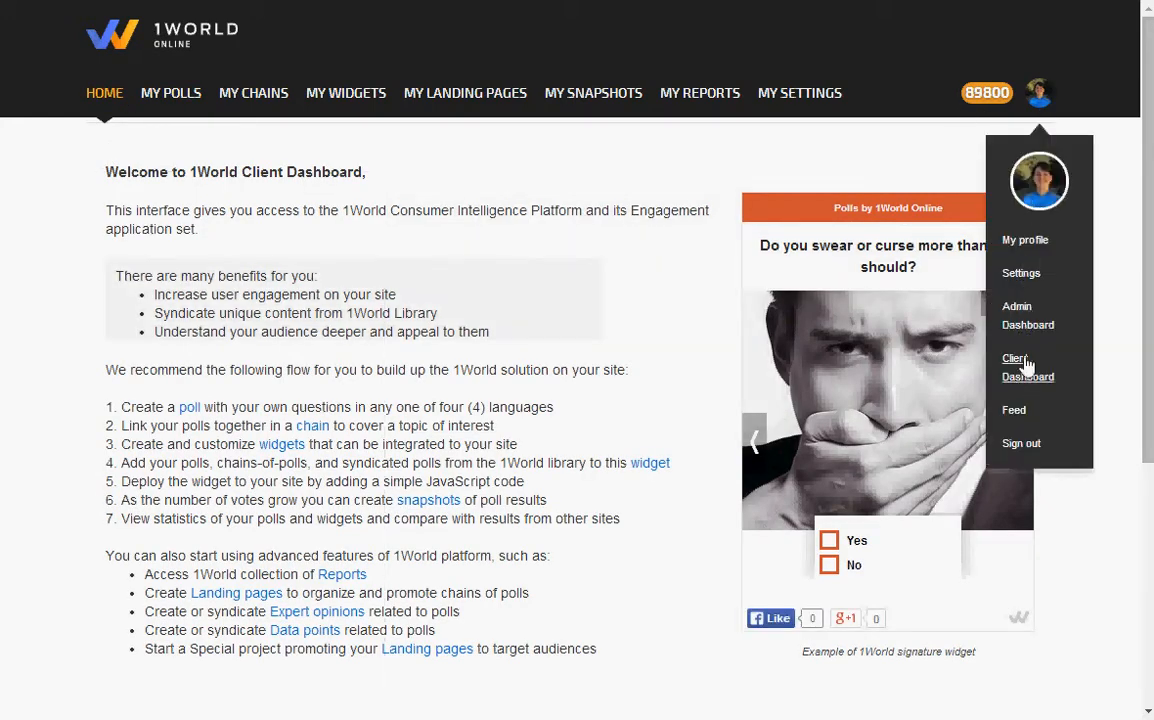
Go to the public feed and look through the featured polls
left_click(106, 99)
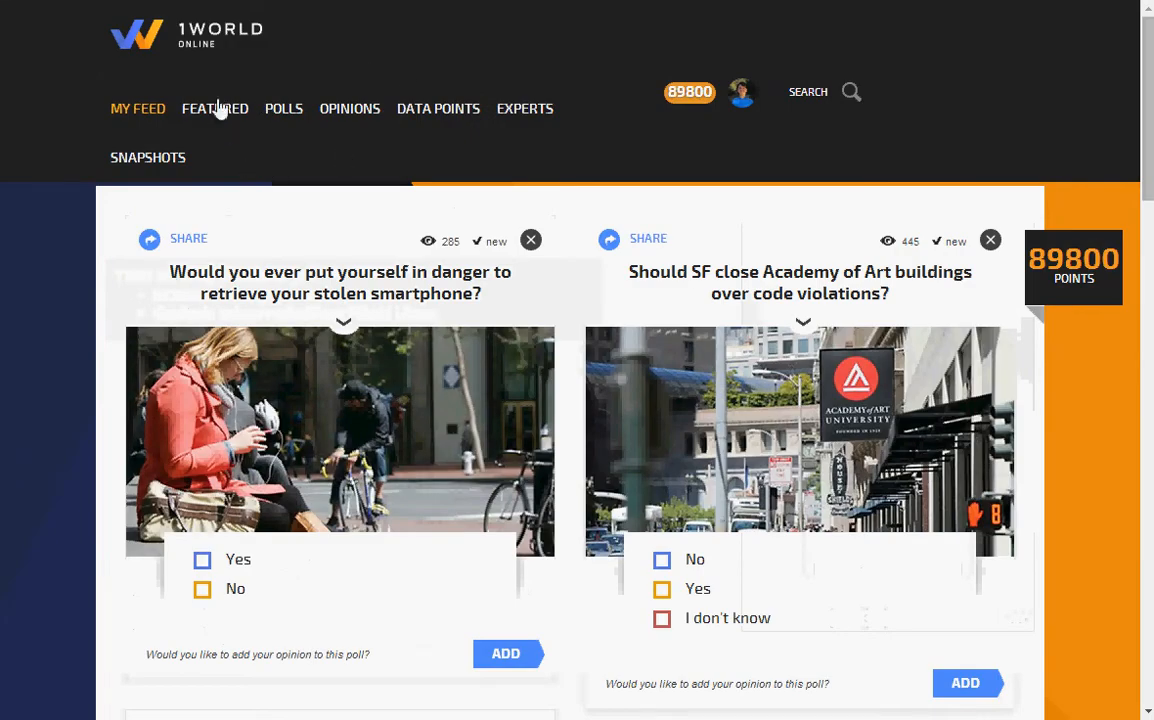
left_click(218, 118)
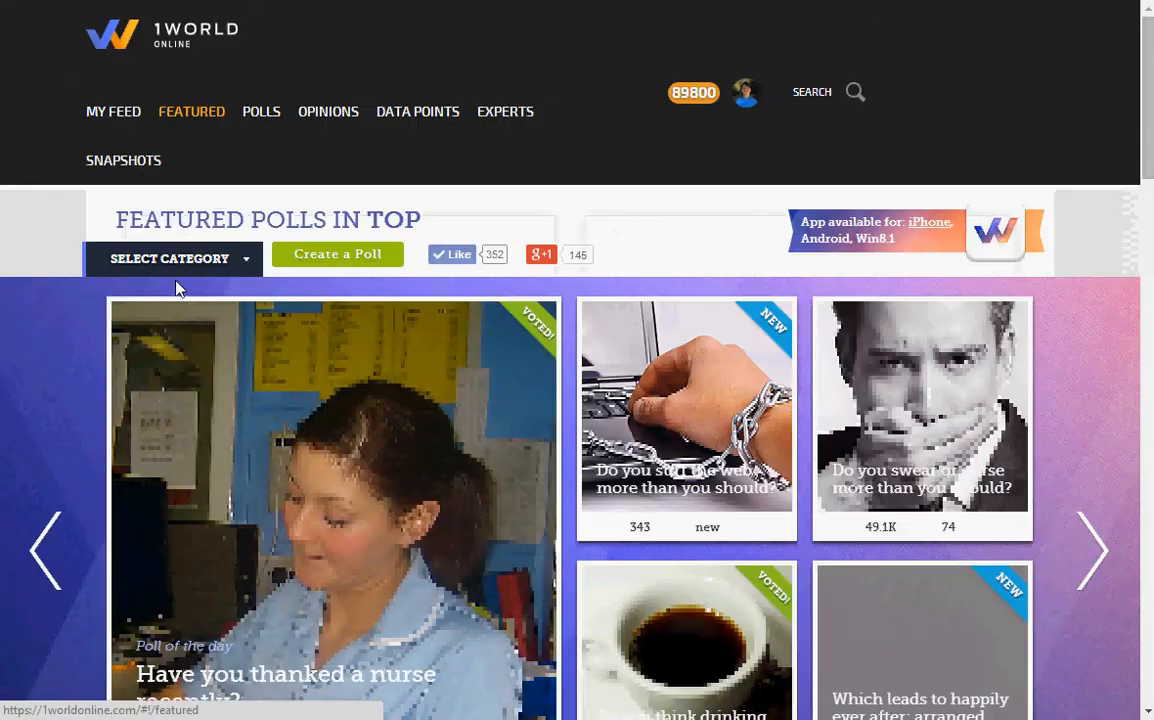
scroll(120, 297, "down", 1)
scroll(117, 297, "down", 2)
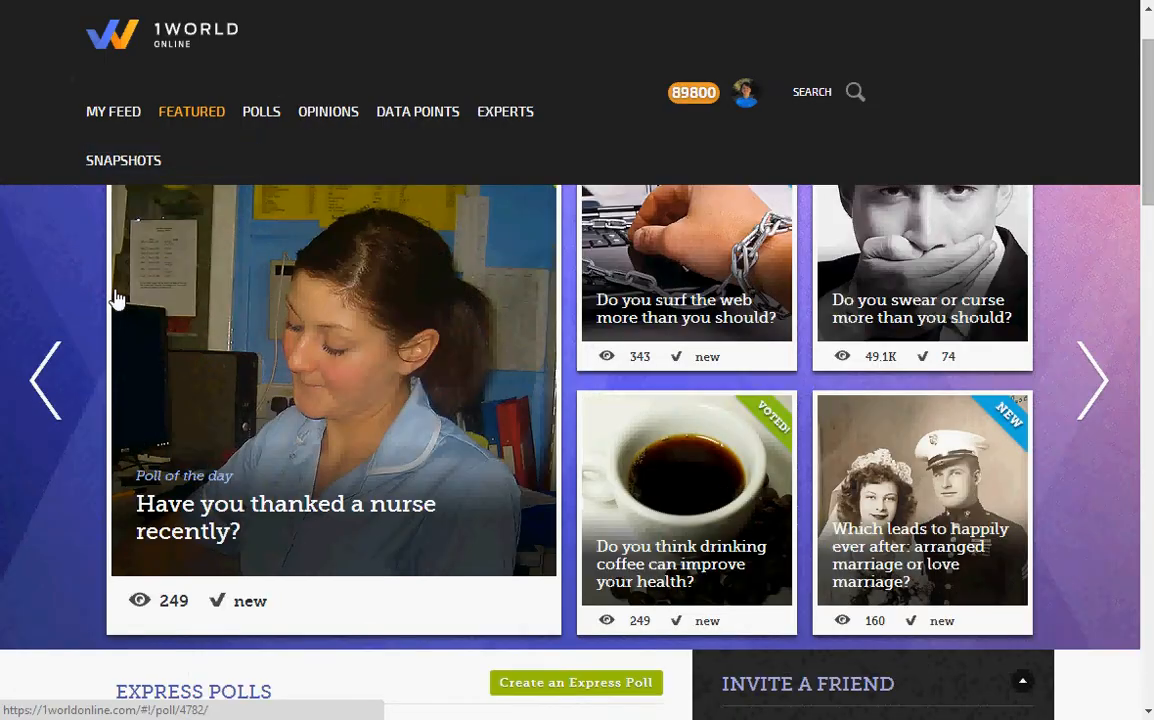
scroll(118, 300, "up", 1)
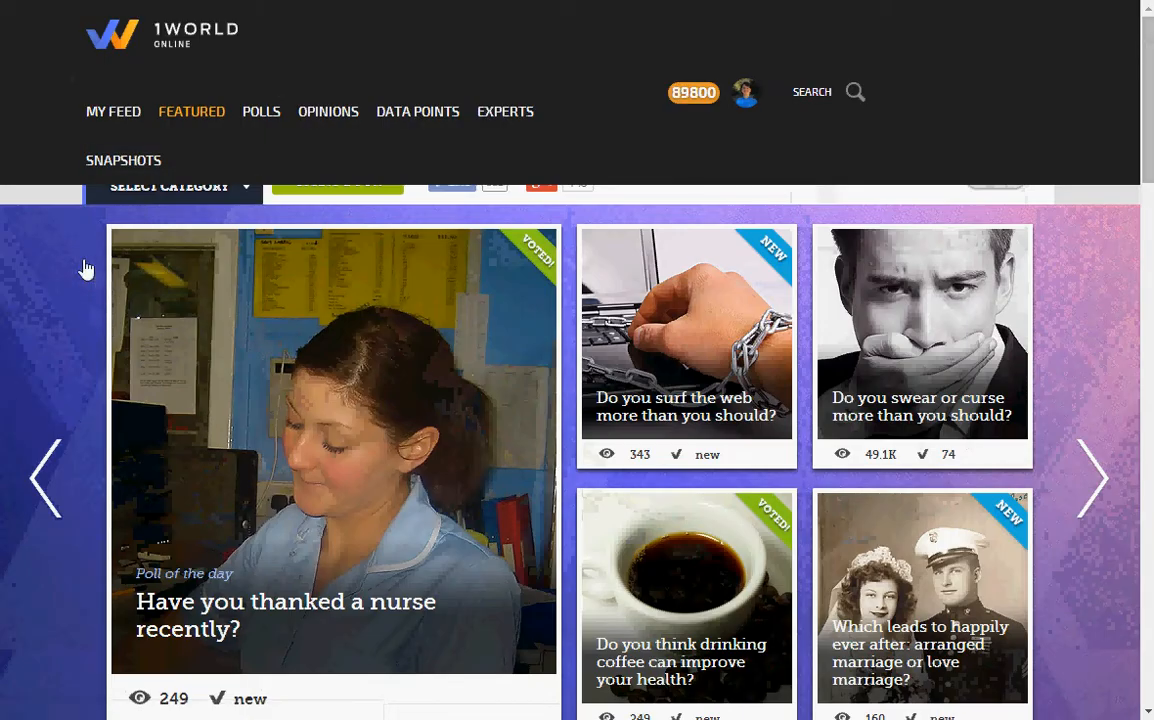
Return to the client dashboard and upload the "dogcircle" image from Downloads as the logo in the account's settings
left_click(745, 97)
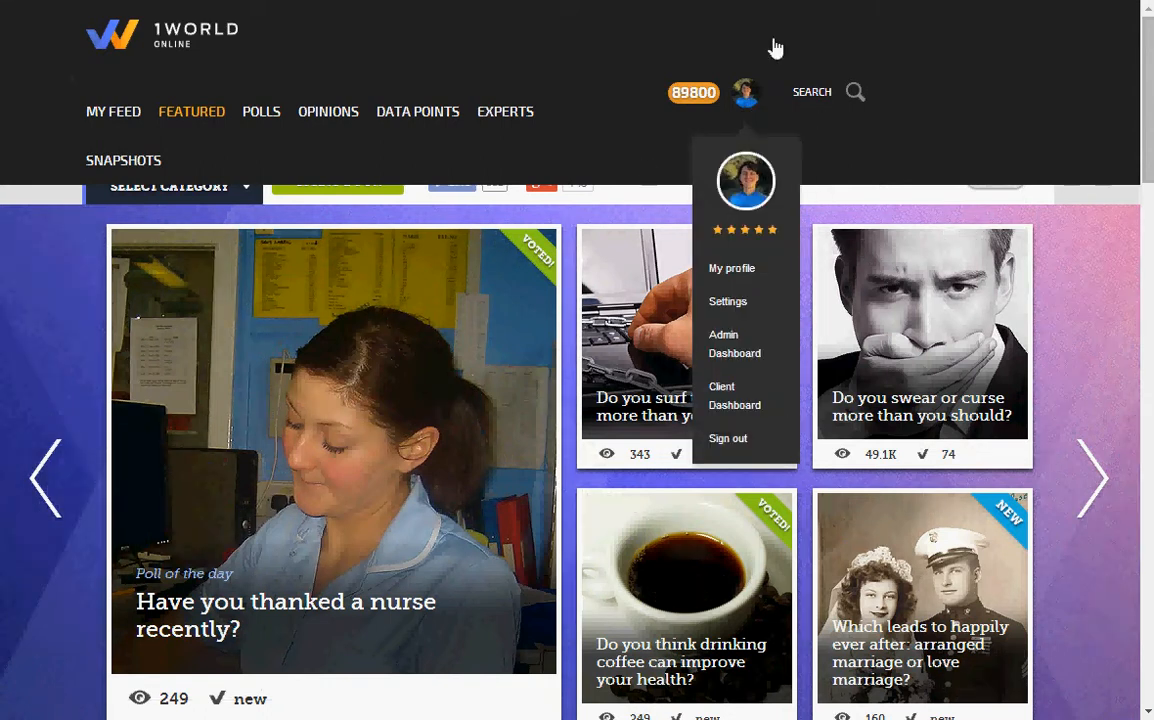
left_click(726, 412)
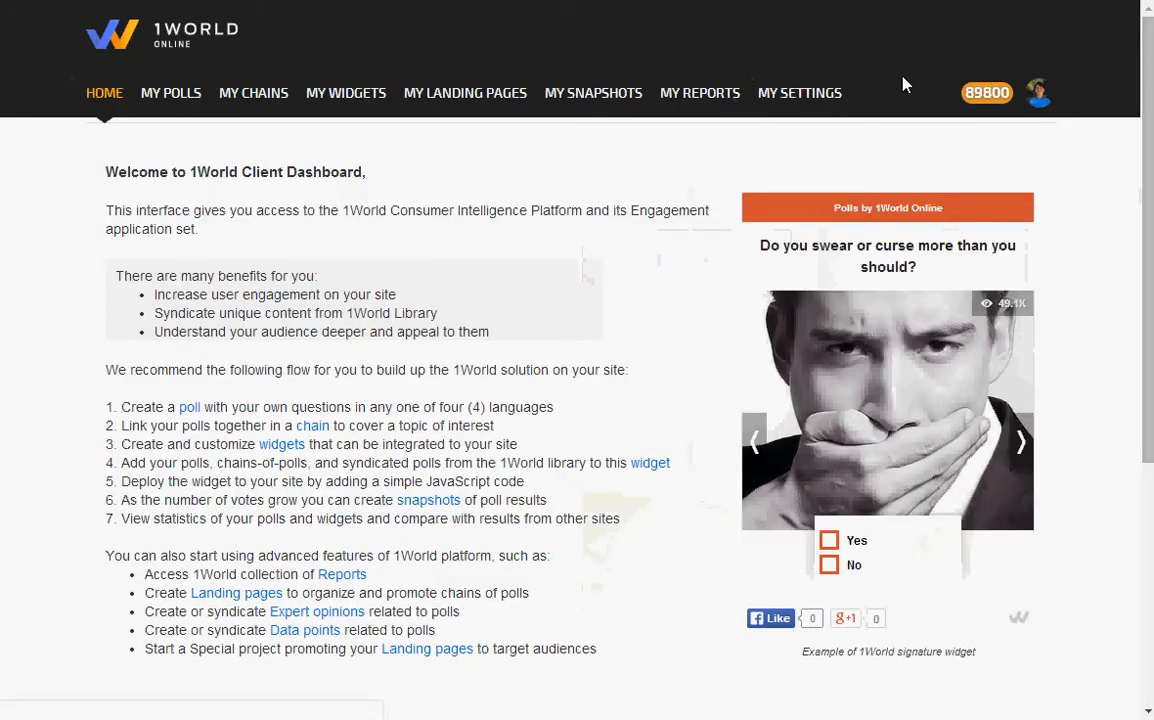
left_click(791, 100)
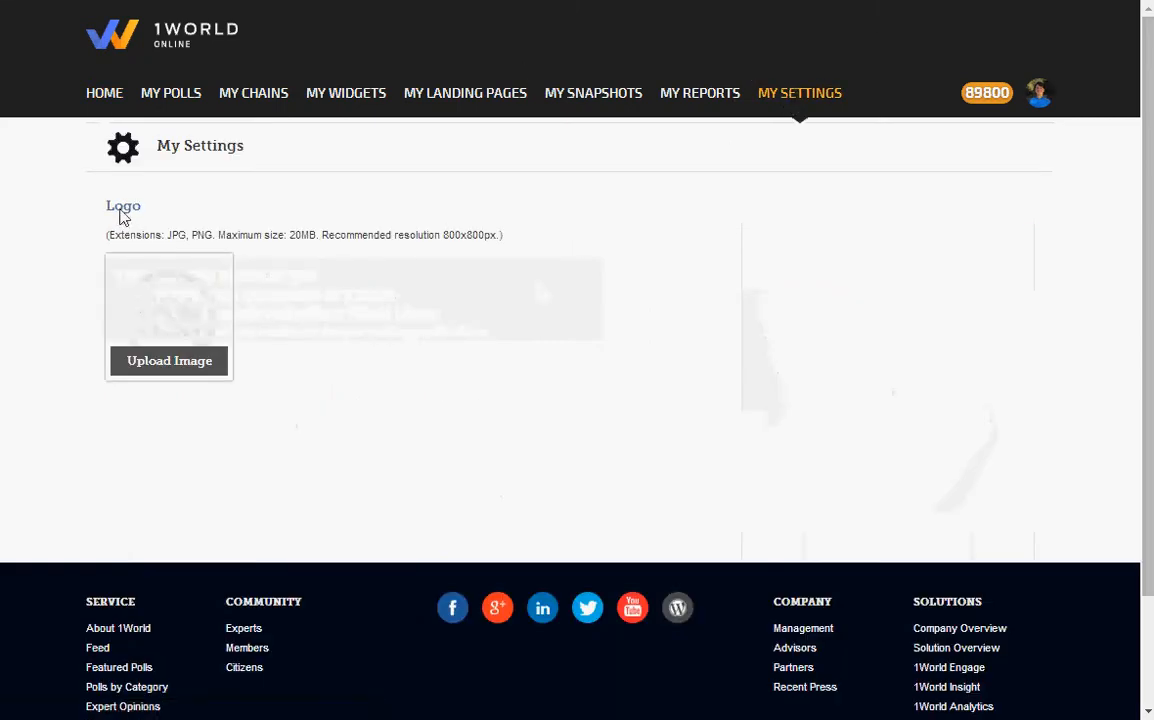
left_click(153, 365)
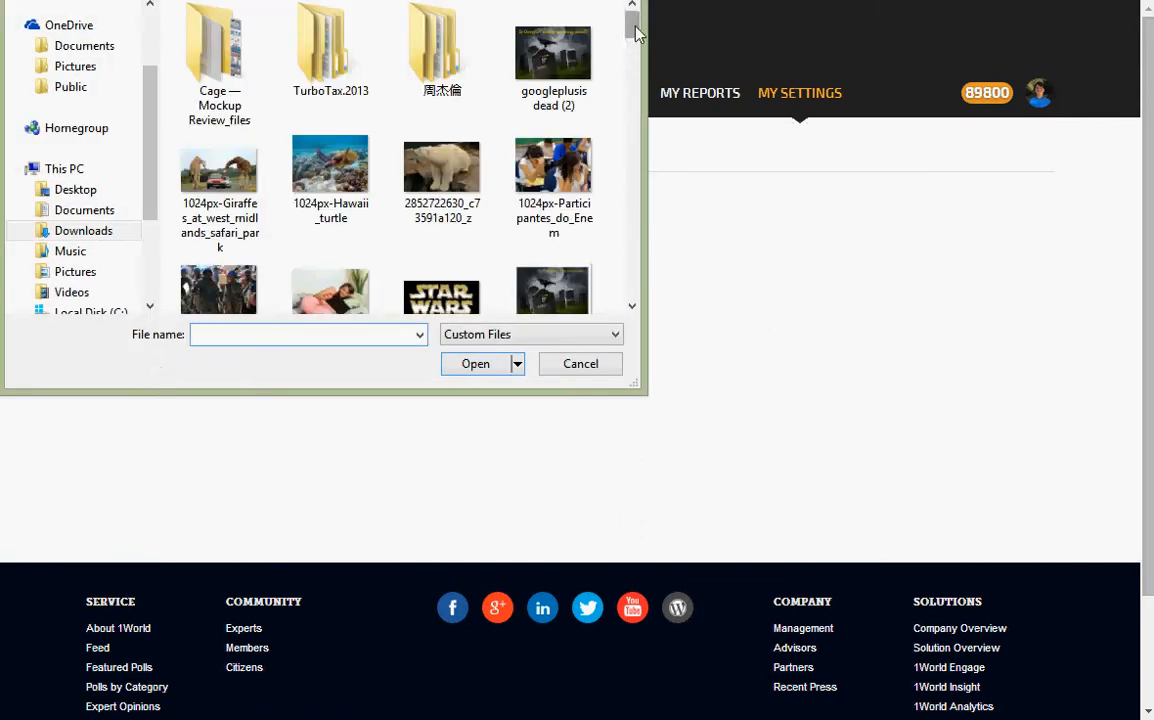
left_click_drag(629, 27, 636, 125)
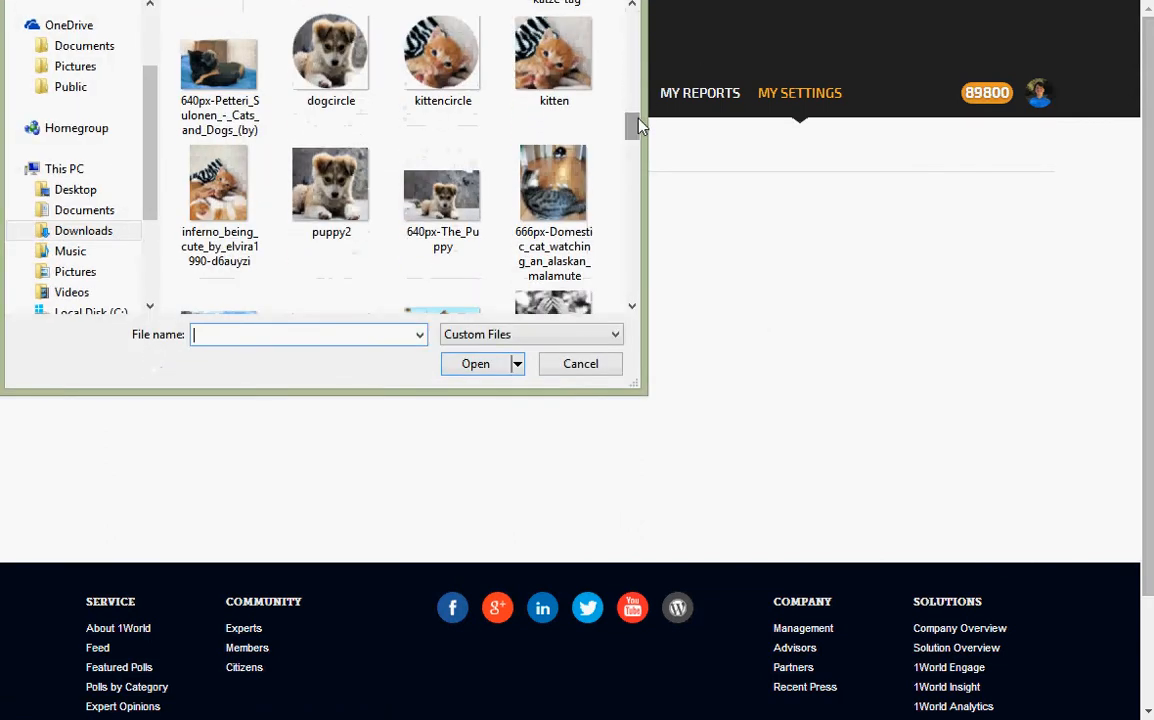
left_click(340, 55)
double_click(345, 55)
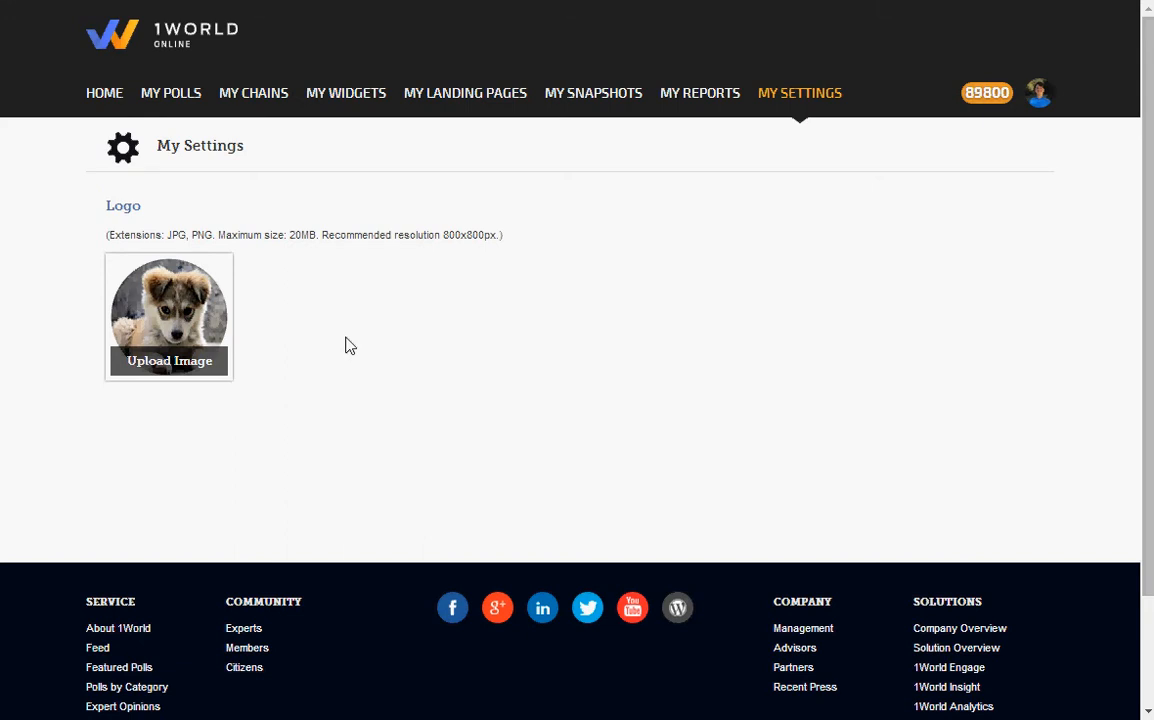
Go back from the settings to the list of own polls
scroll(348, 345, "down", 1)
left_click(172, 97)
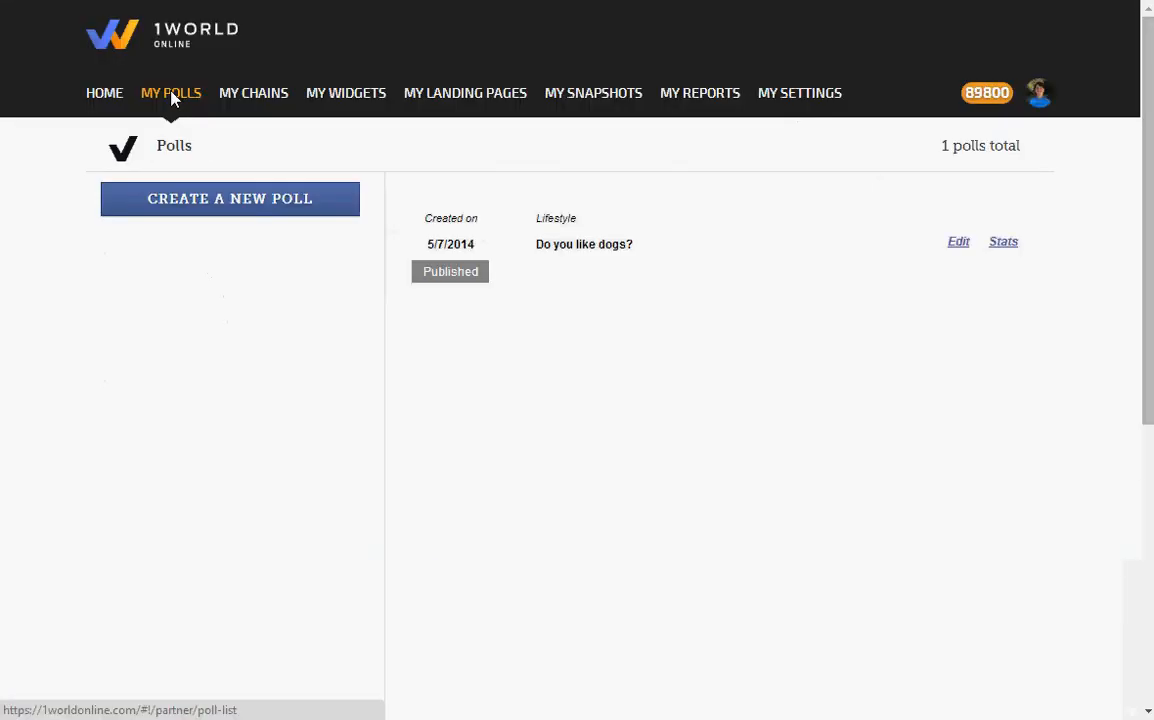